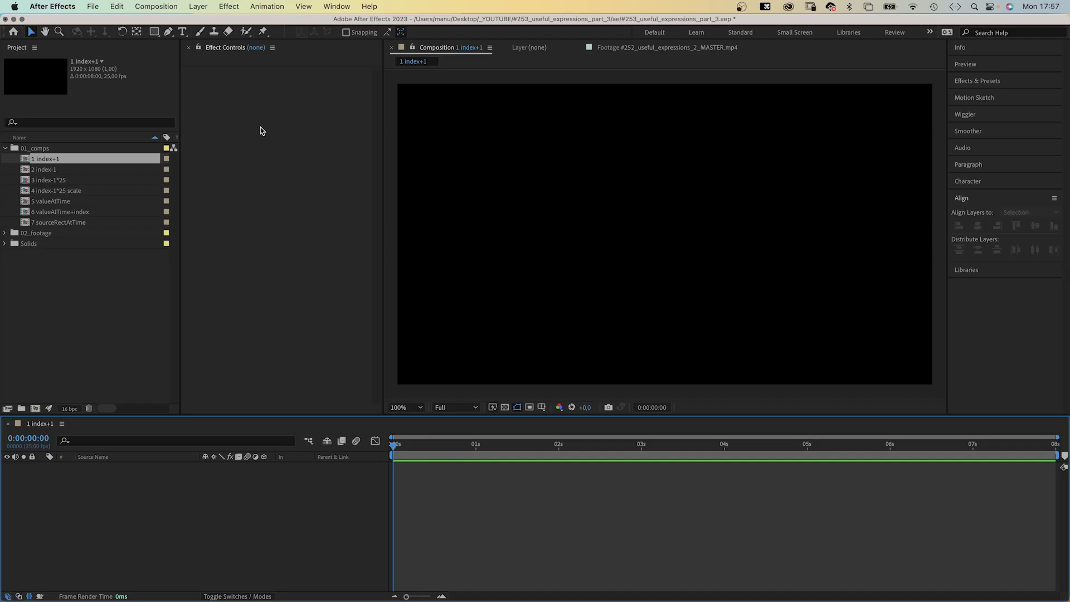
Step: Create a rectangle filling the whole composition with its fill set to None
click(154, 32)
double_click(155, 32)
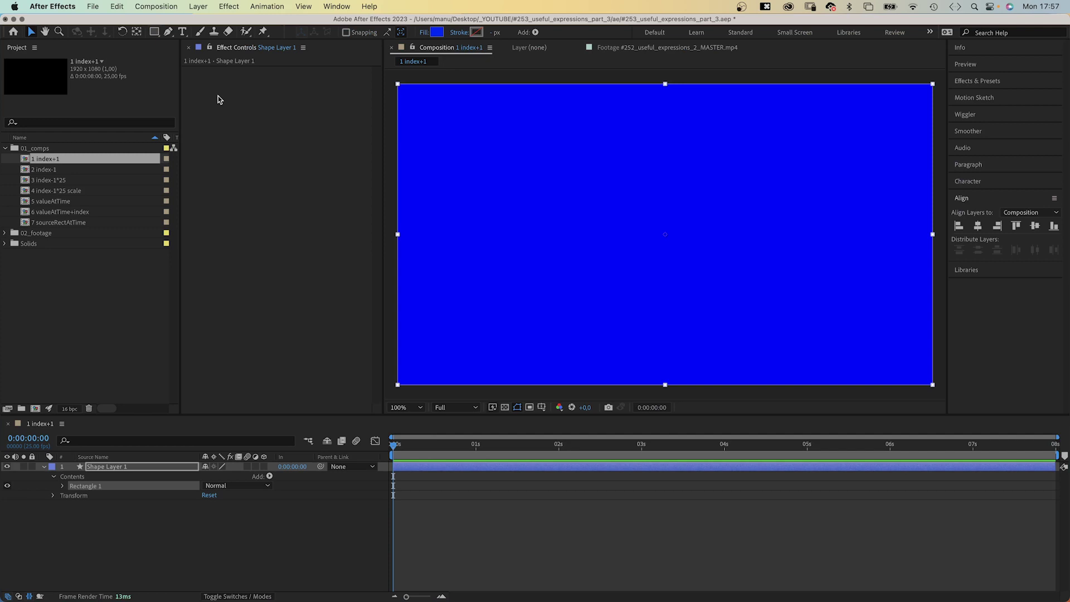
click(423, 33)
click(423, 121)
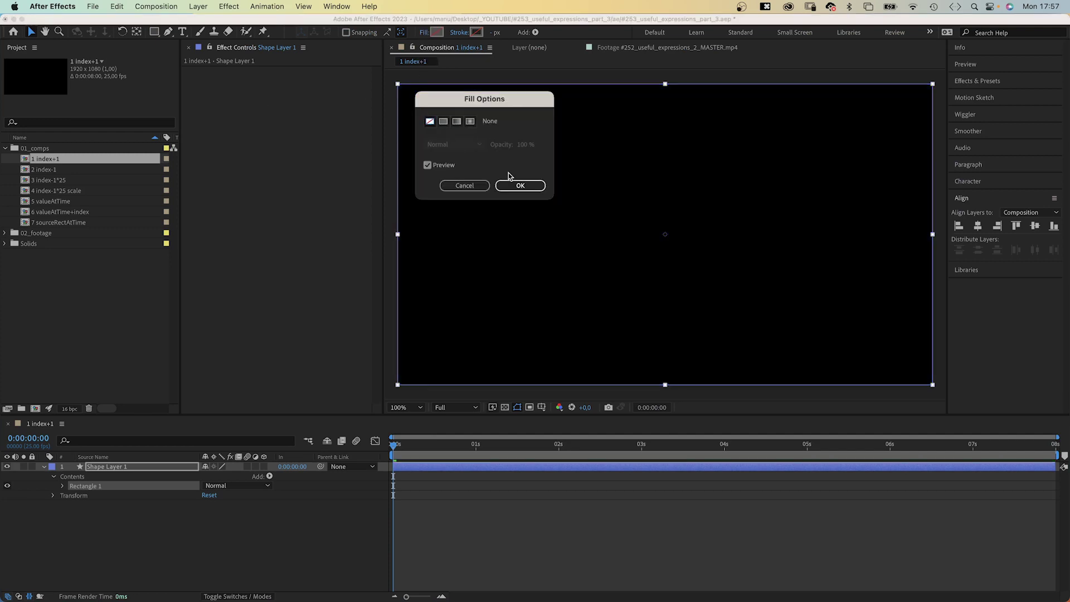
click(520, 185)
Step: Give the rectangle a 2 px magenta stroke
text(2)
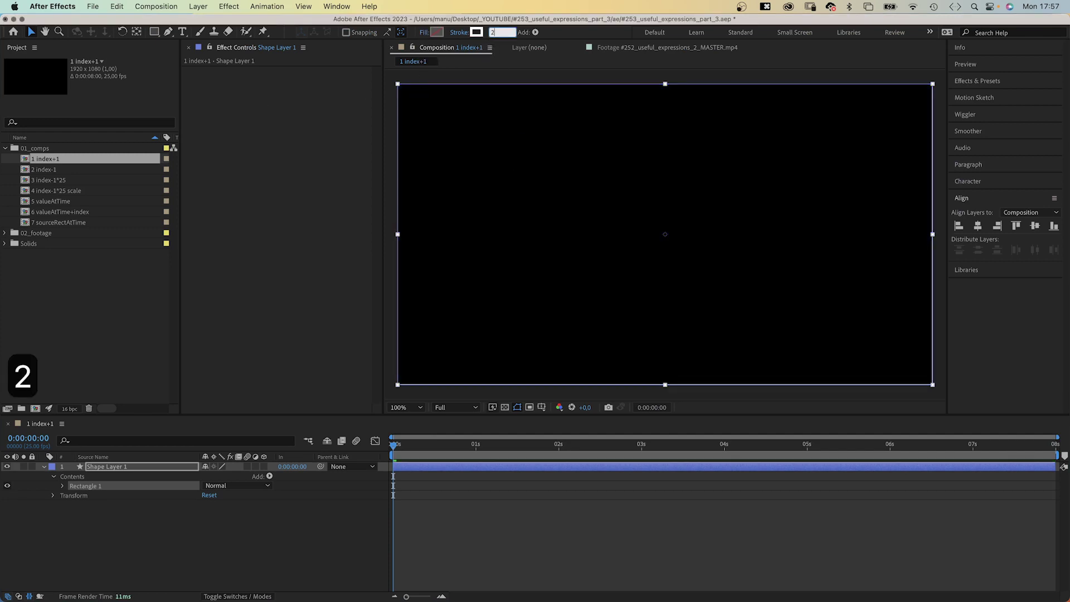
key(Return)
click(477, 33)
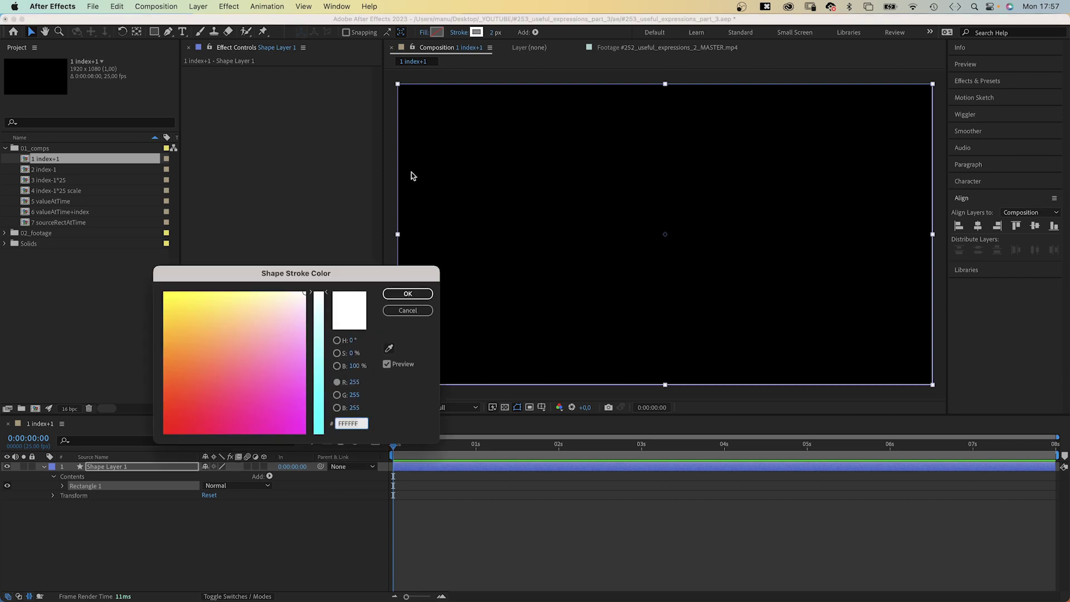
drag(286, 391, 310, 450)
click(407, 294)
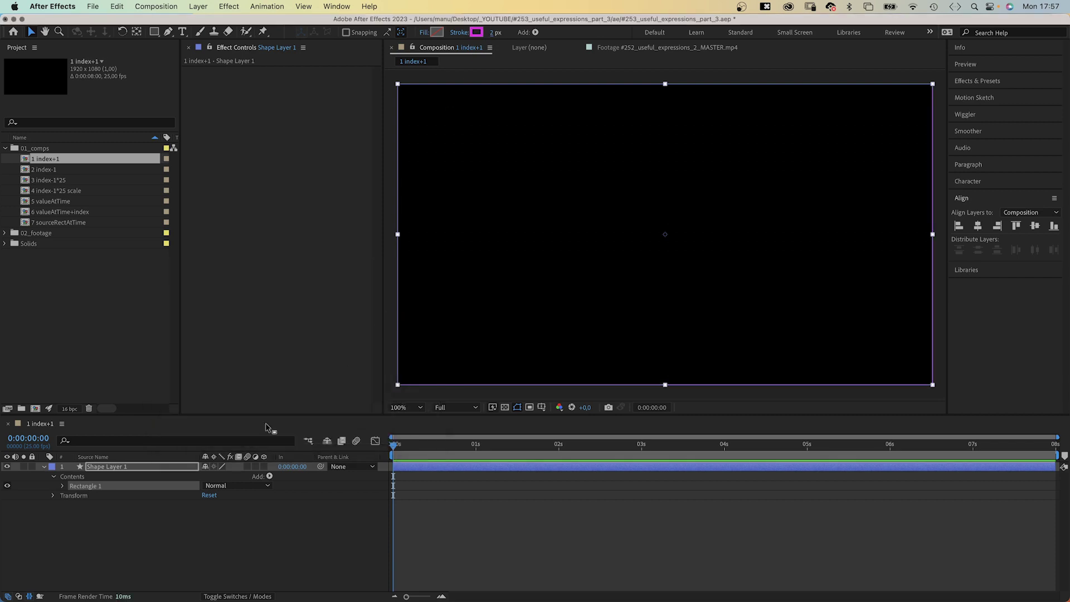
Step: Set the Rectangle Path Size to 500 × 500 to make a square
click(61, 486)
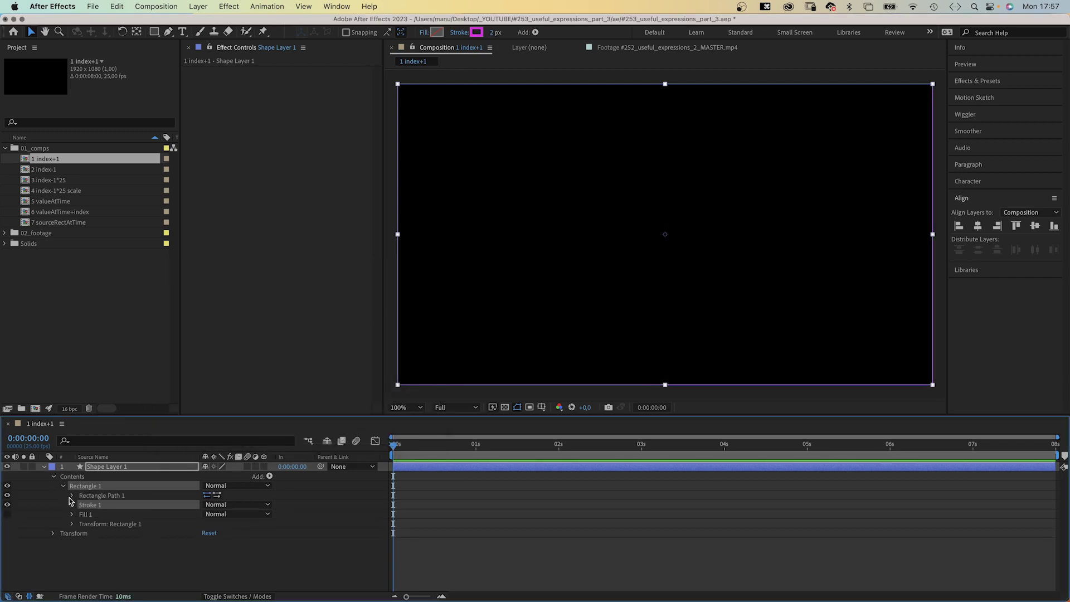
click(71, 495)
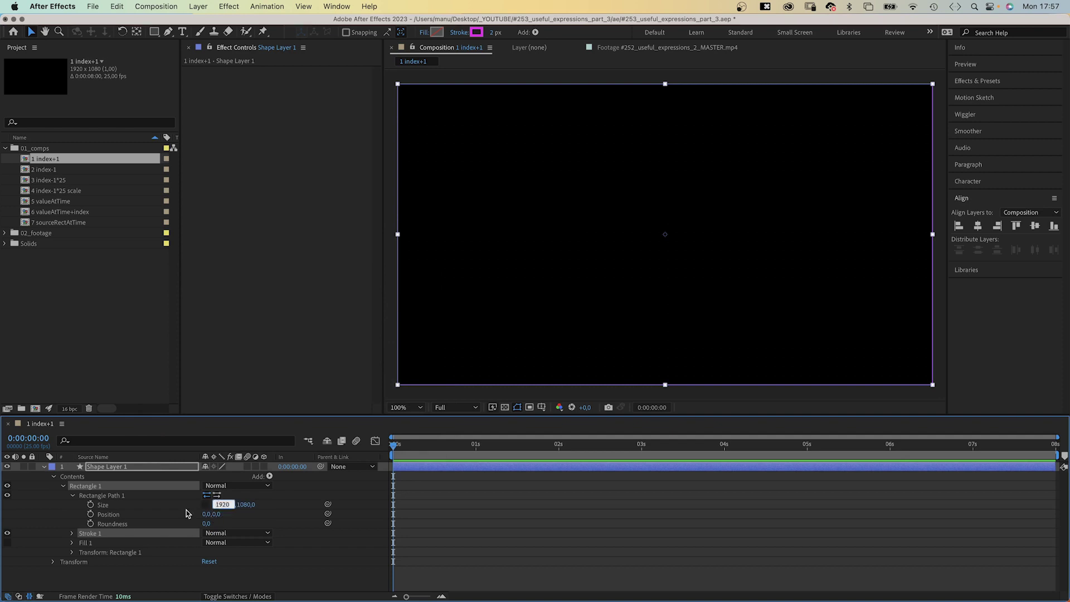
text(500)
key(Tab)
text(500)
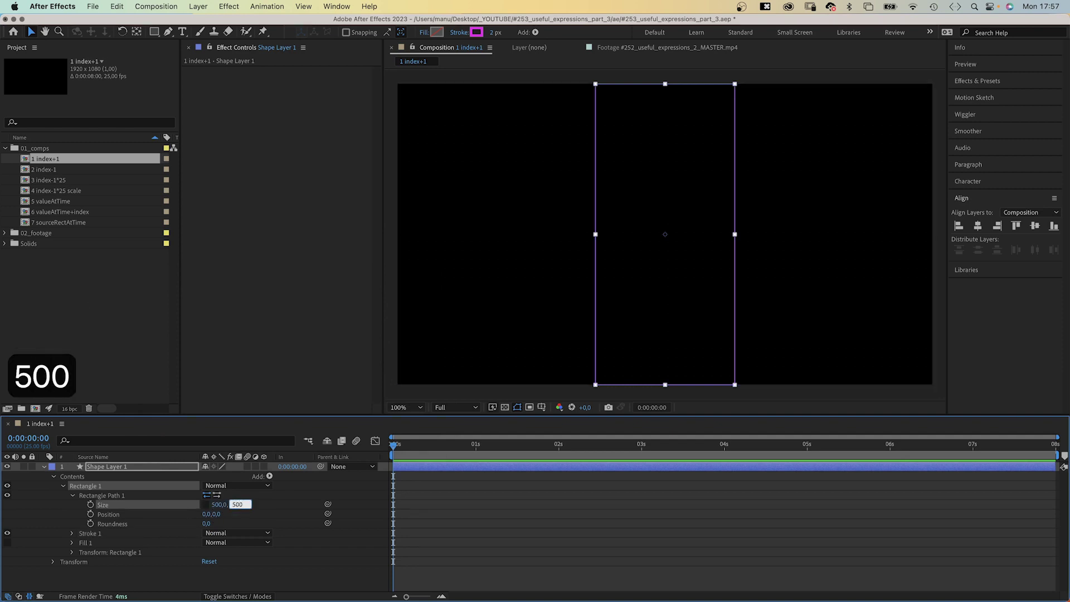
key(Return)
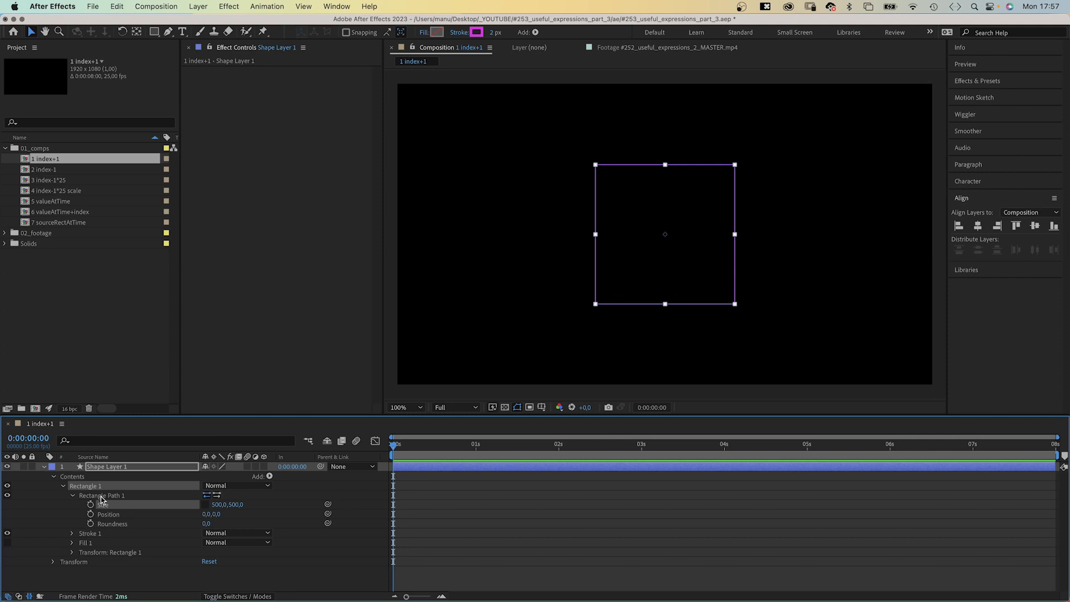
Step: Add the expression (index+1) to the square's Rotation
key(r)
alt+click(72, 477)
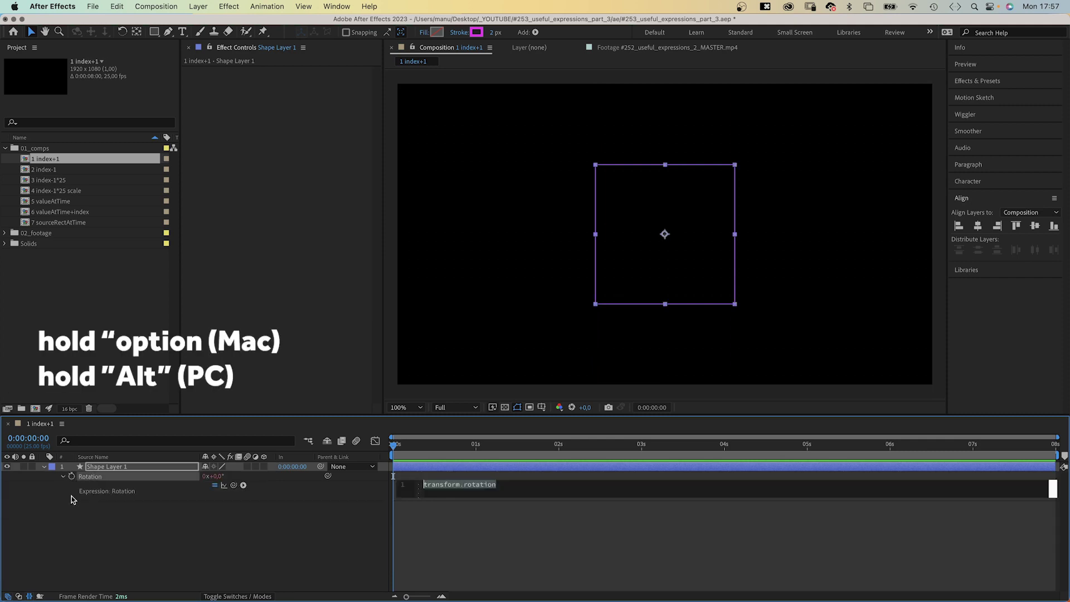
text((i)
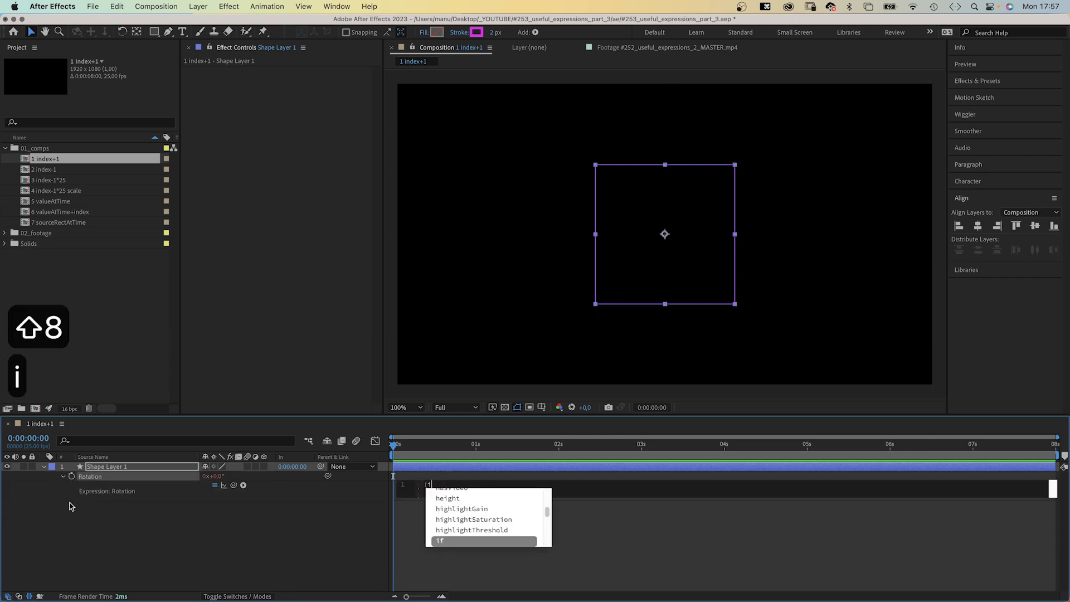
text(ndex+1)
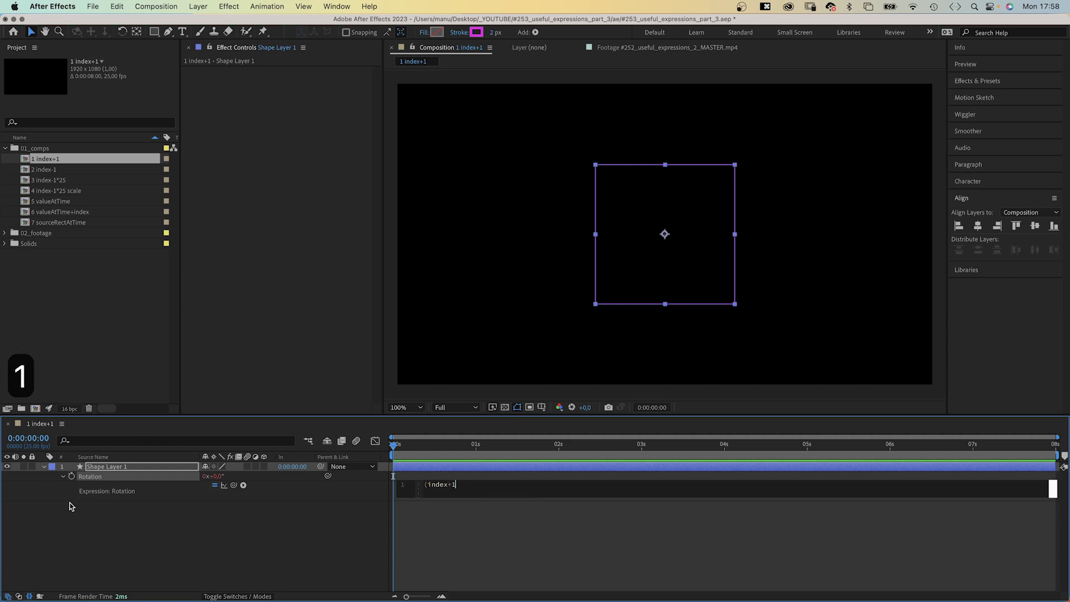
text())
click(134, 521)
Step: Duplicate the square layer three times to get four copies, revealing their expressions with EE
click(130, 474)
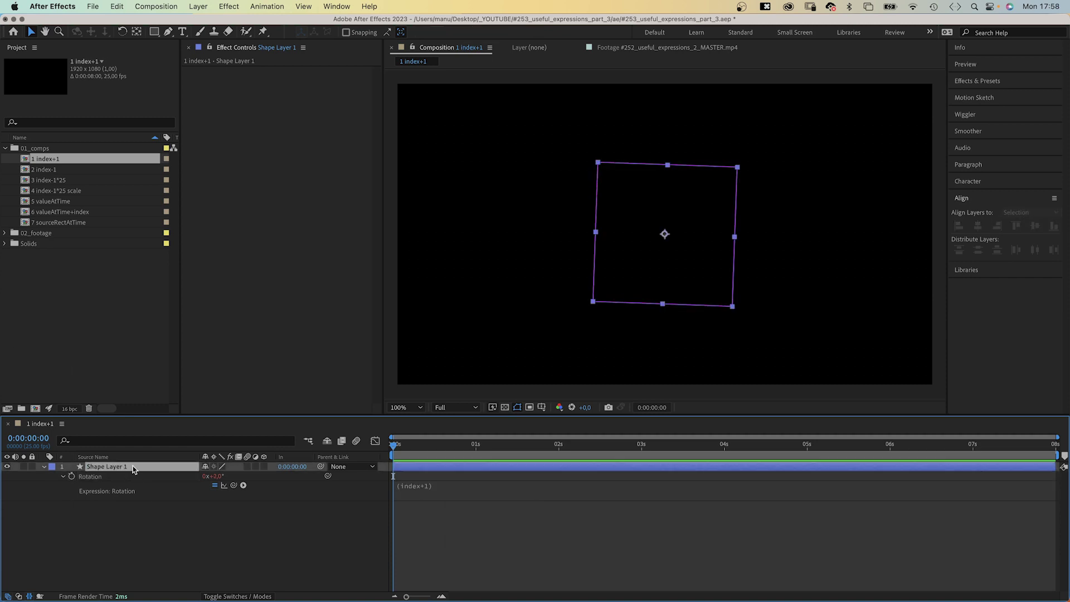
key(super+d)
key(e)
key(e)
key(super+d)
key(e)
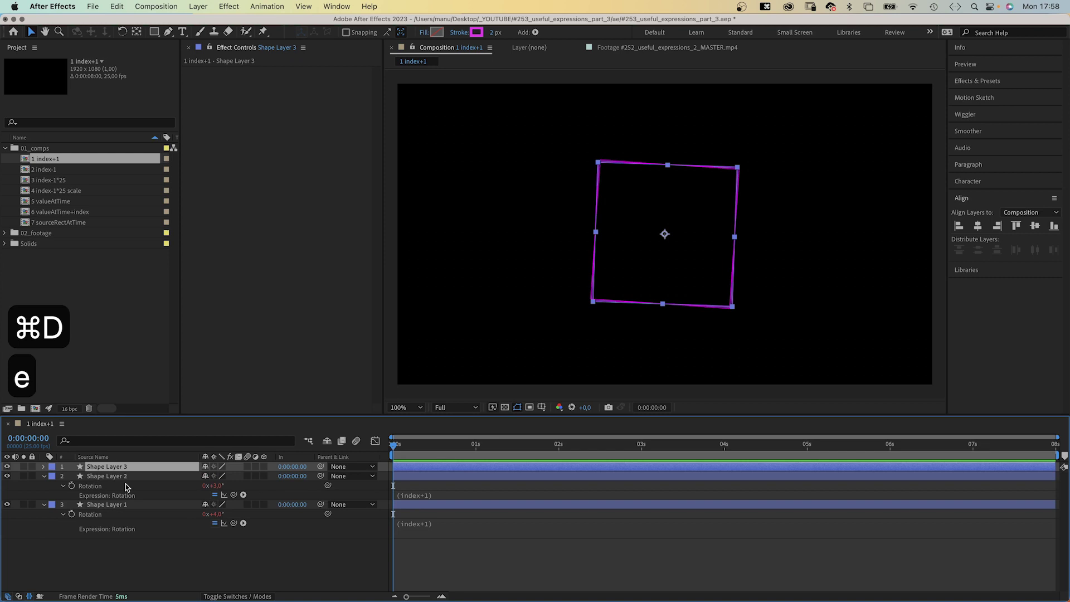
key(e)
key(super+d)
key(e)
key(e)
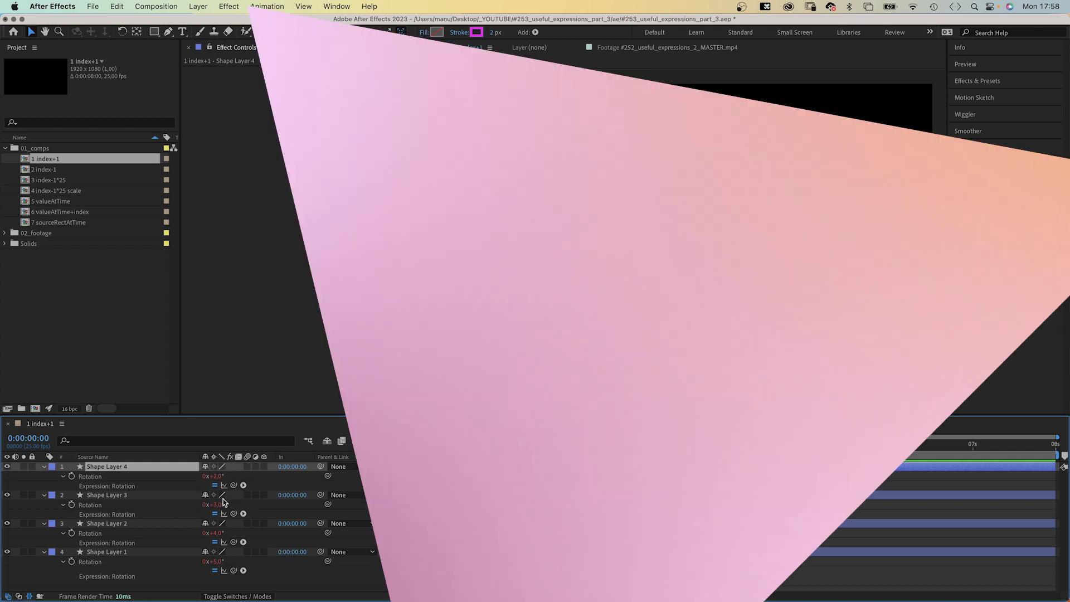
Step: Set the Rotation expression to (index-1) and duplicate into four squares rotated 0°–3°
text((index-1)
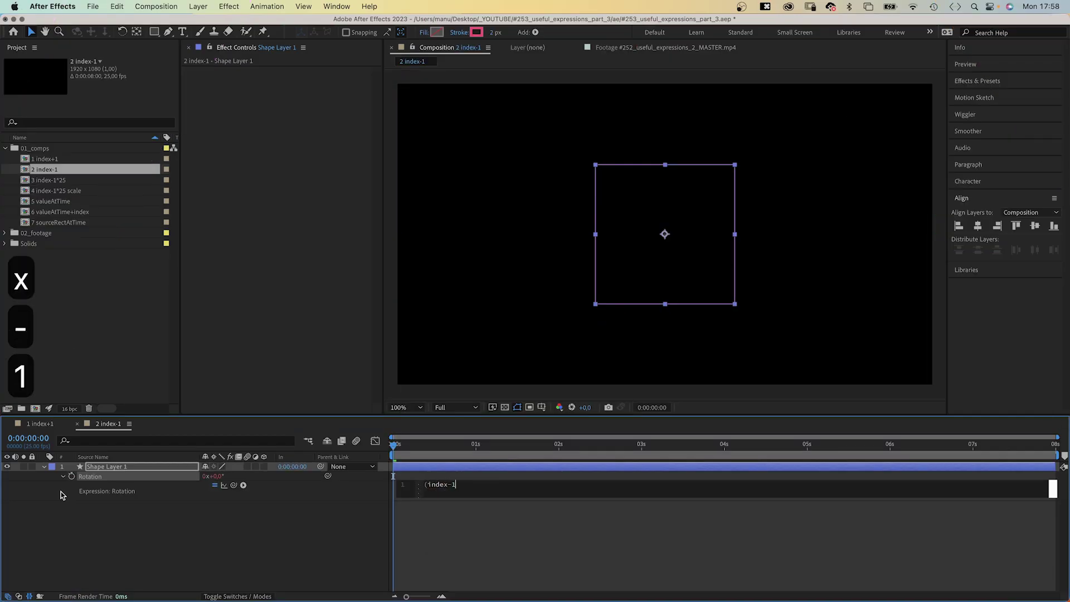
text())
click(172, 524)
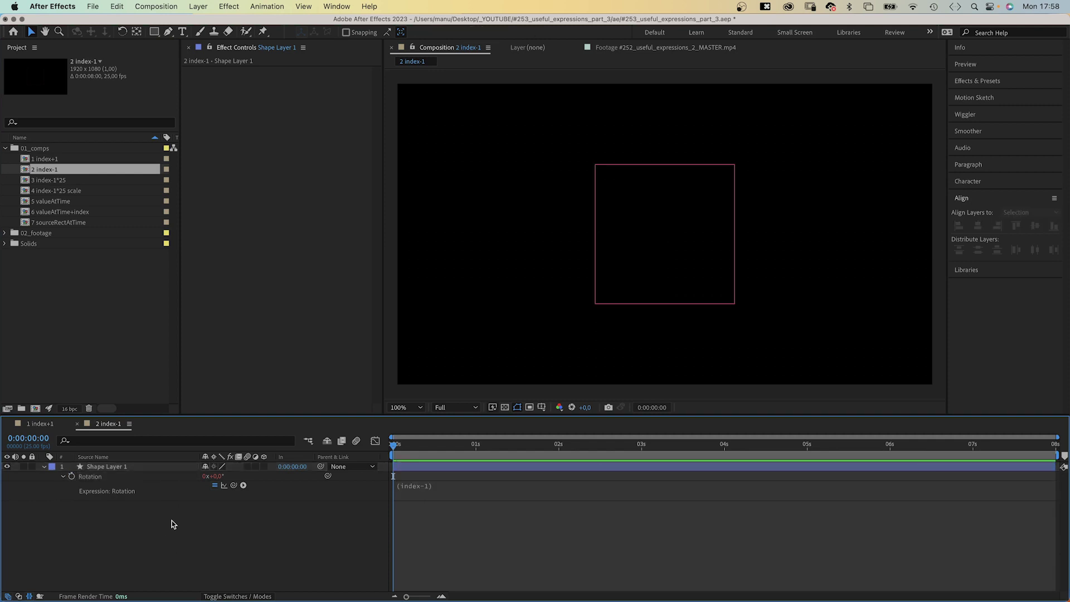
click(122, 476)
key(super+d)
key(e)
key(e)
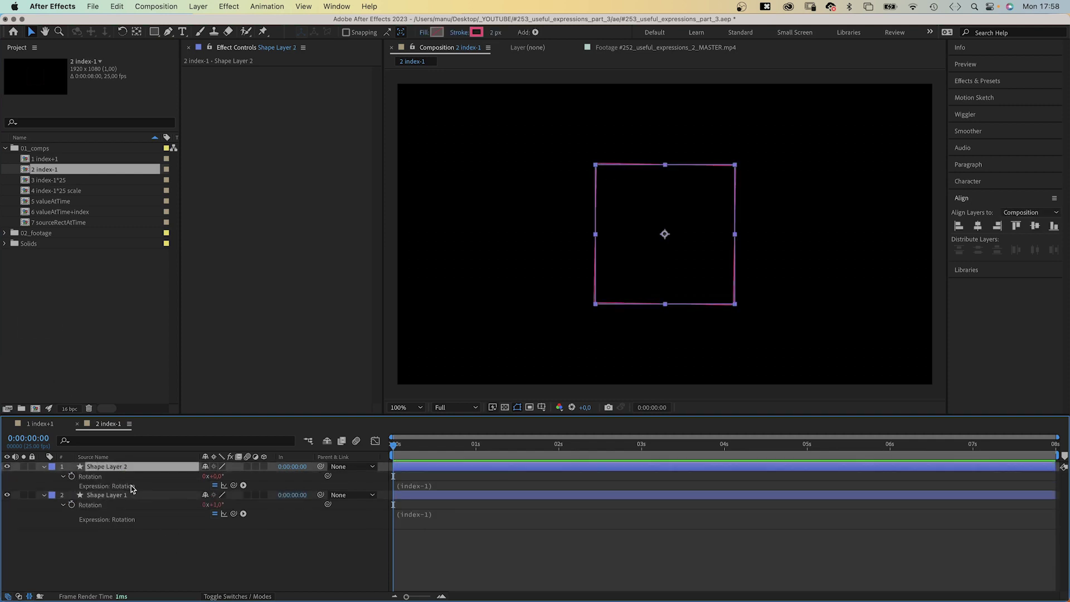
key(super+d)
key(e)
key(e)
key(super+d)
key(e)
key(e)
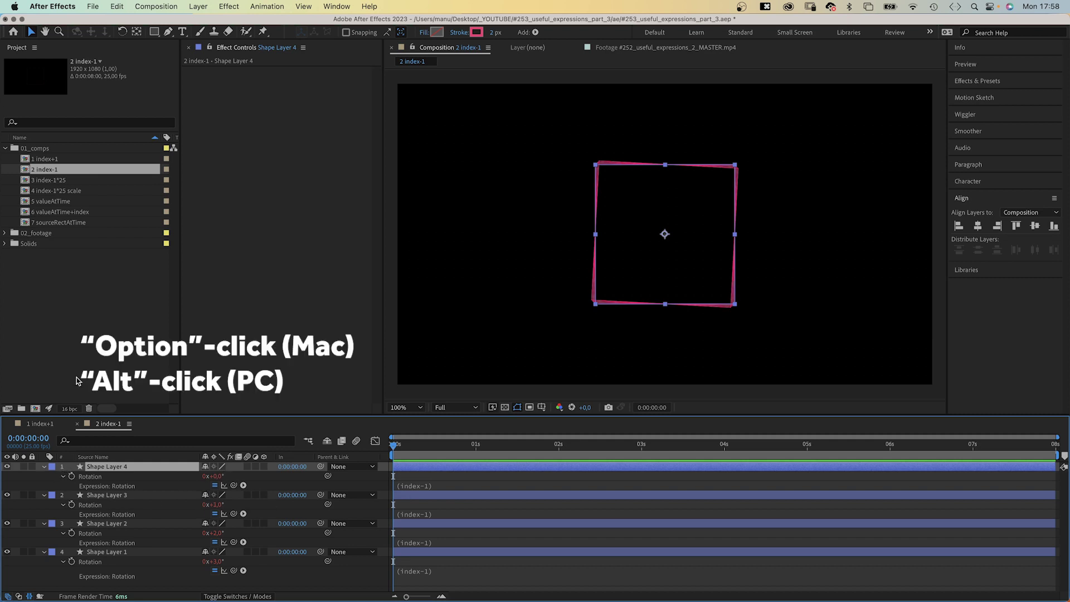
Step: In comp 3 index-1*25, change the Rotation expression to (index-1)*25 and duplicate the square
double_click(48, 180)
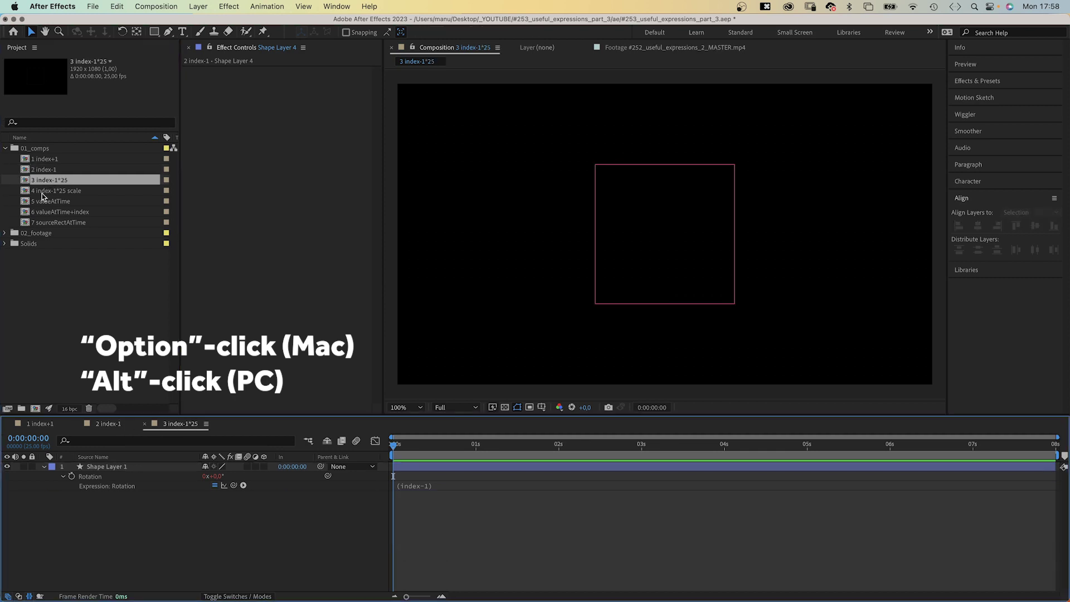
click(422, 486)
text(*)
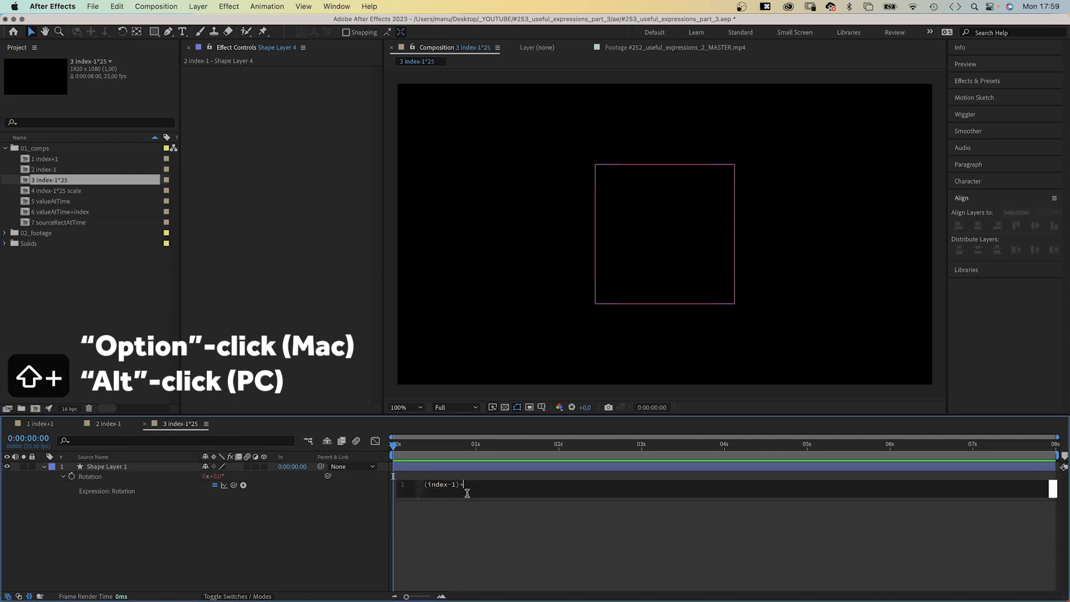
text(25)
click(123, 540)
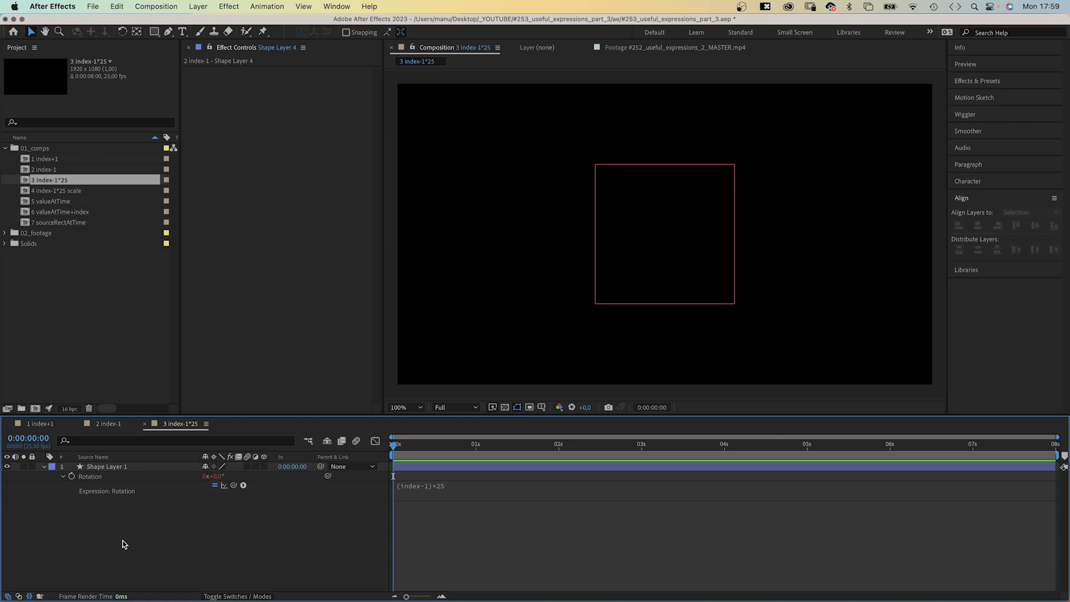
click(106, 466)
key(super+d)
key(super+d)
key(super+d)
key(super+d)
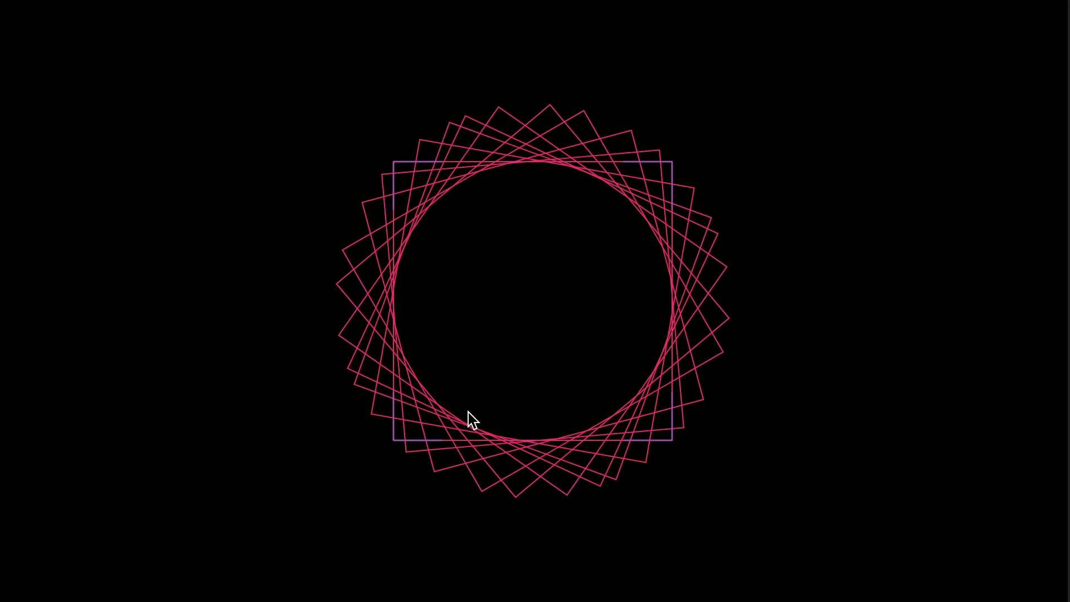
Step: Add the Scale expression x=(index-1)*5; y=(index-1)*10; [x,y] to the square
key(shift+s)
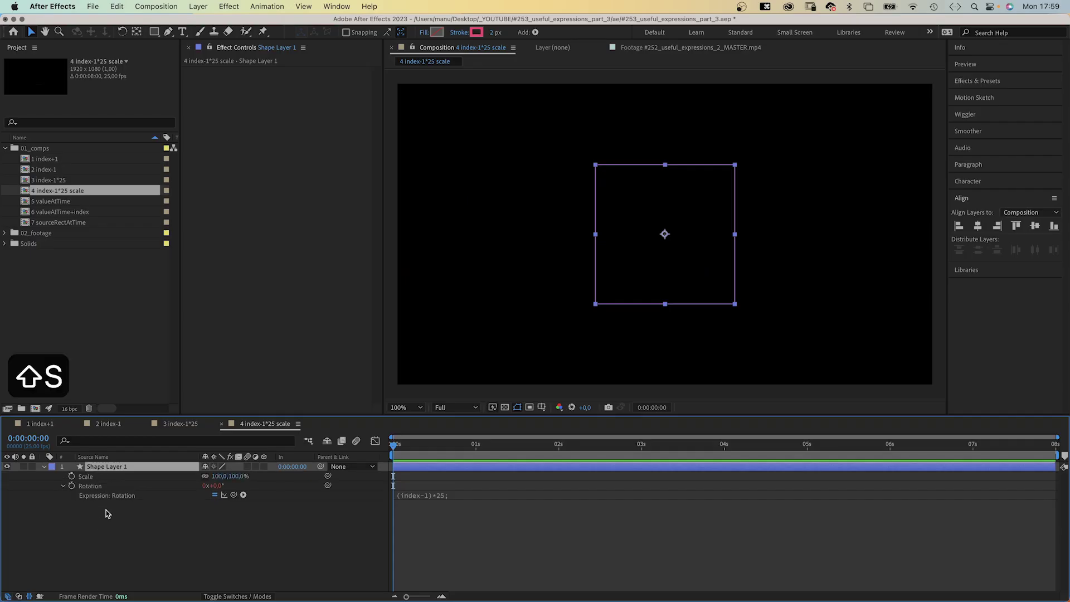
alt+click(72, 477)
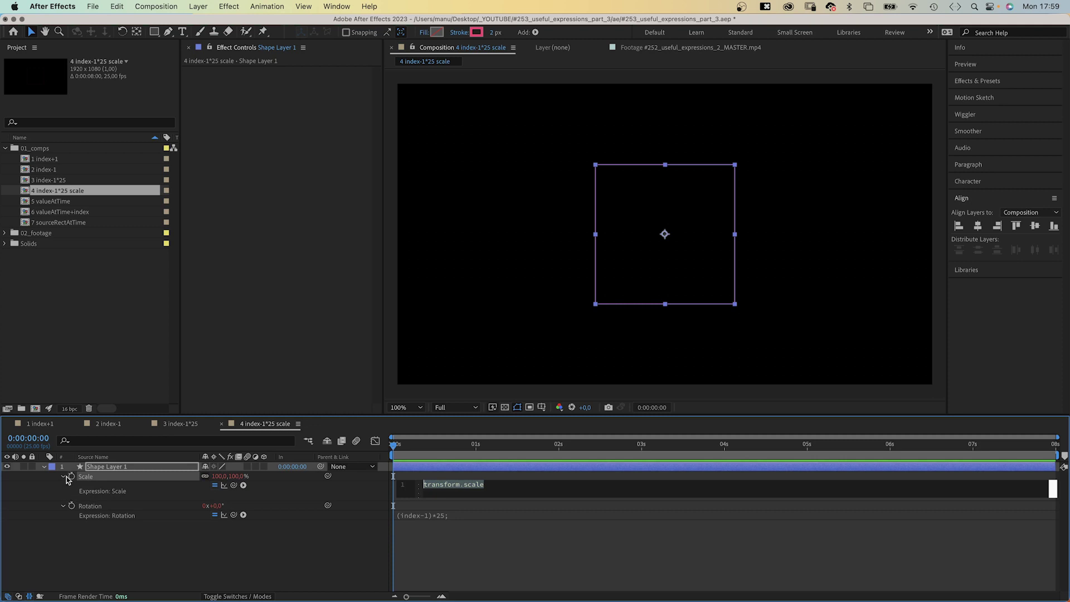
text(x=()
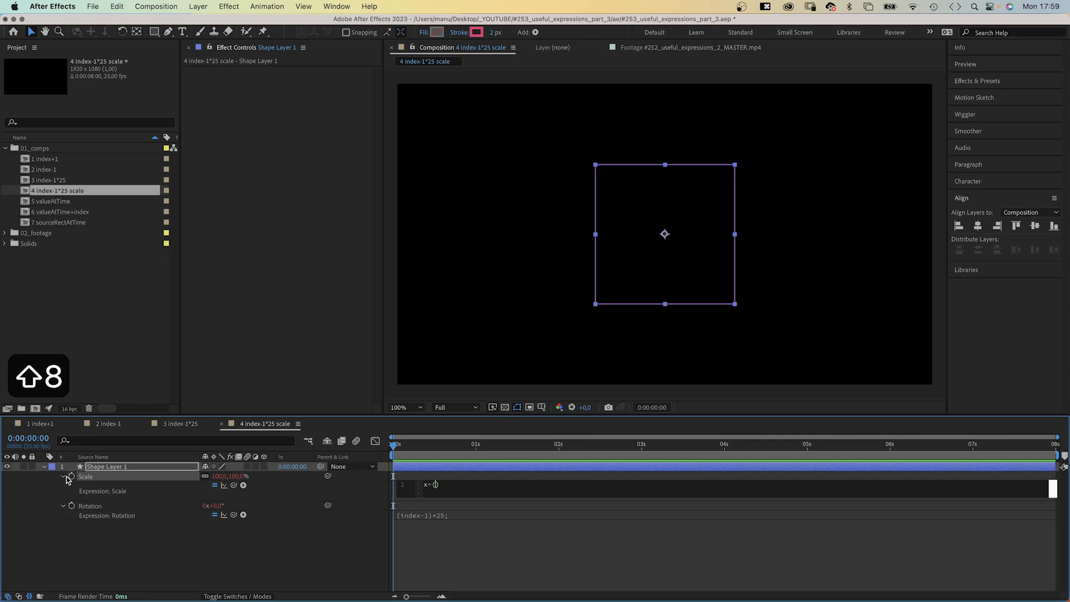
text(index-1))
text(*)
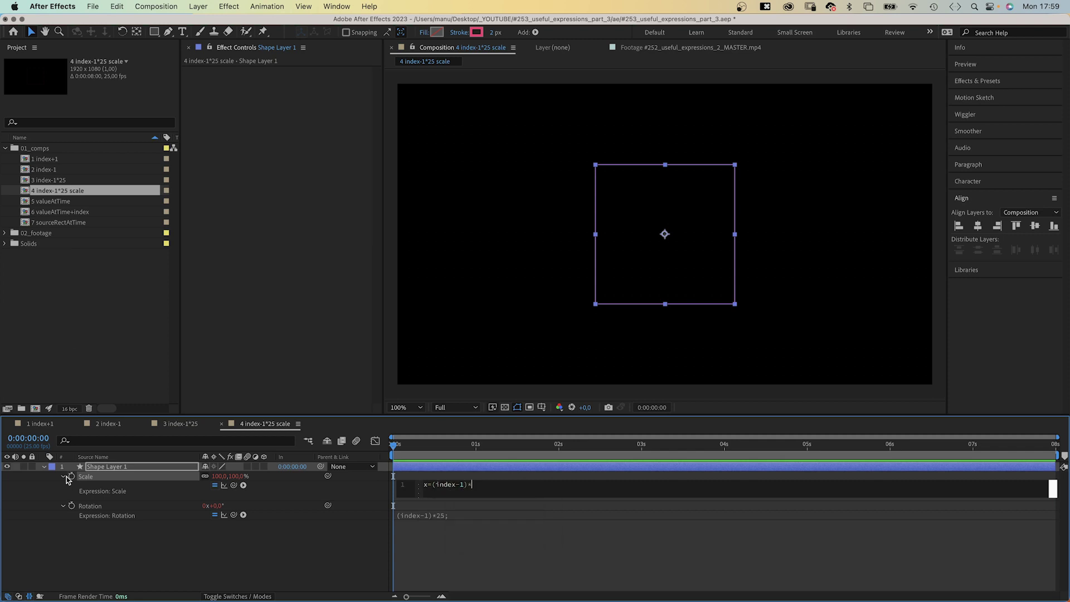
text(5;)
key(Return)
text(y=)
text((index-1))
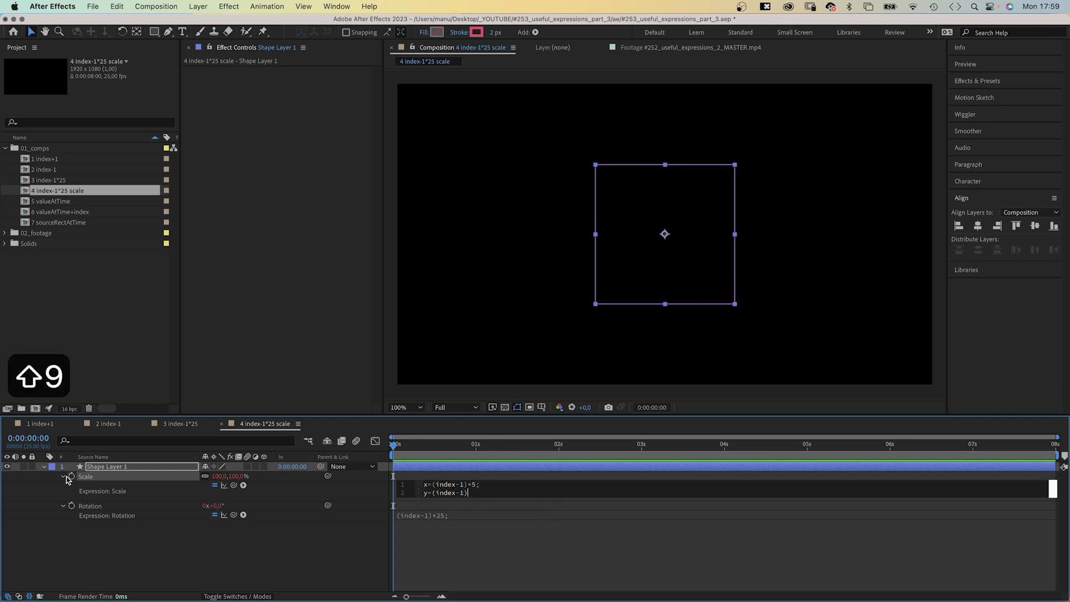
text(*10)
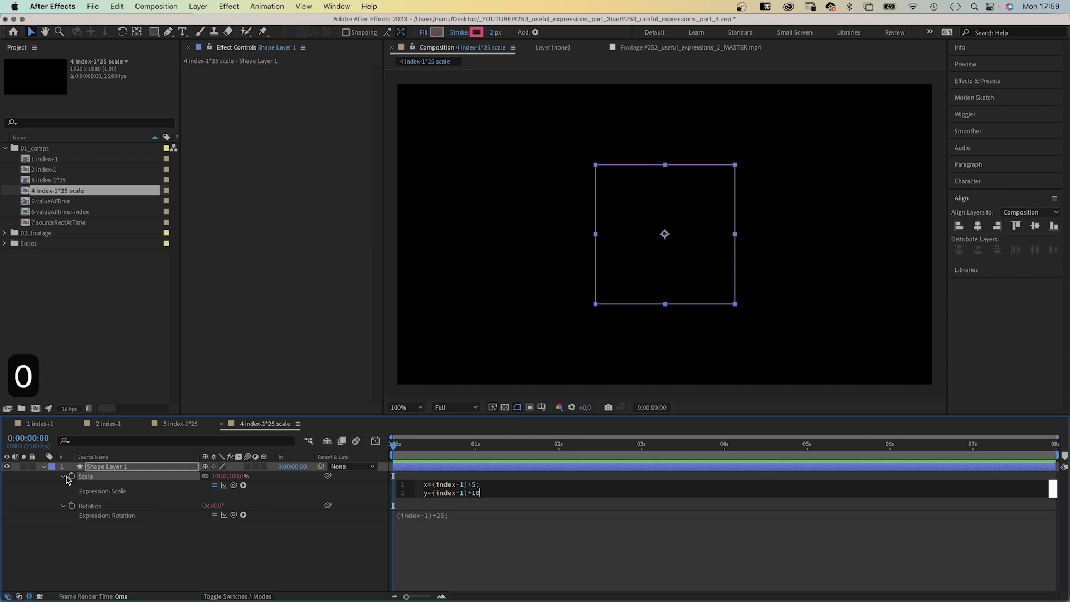
text(;)
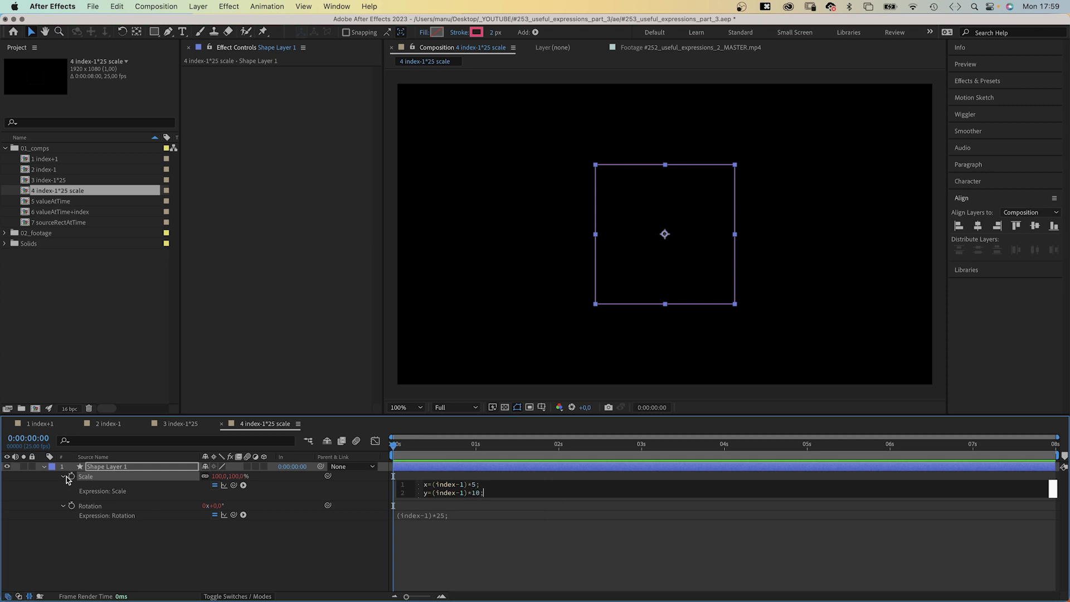
key(Return)
text([)
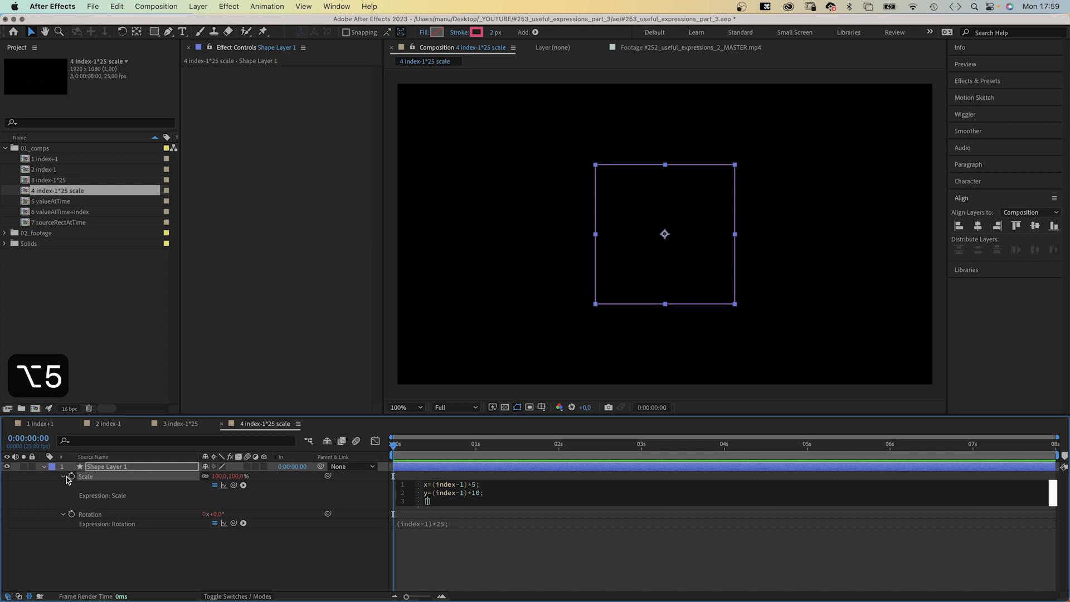
text(x,y)
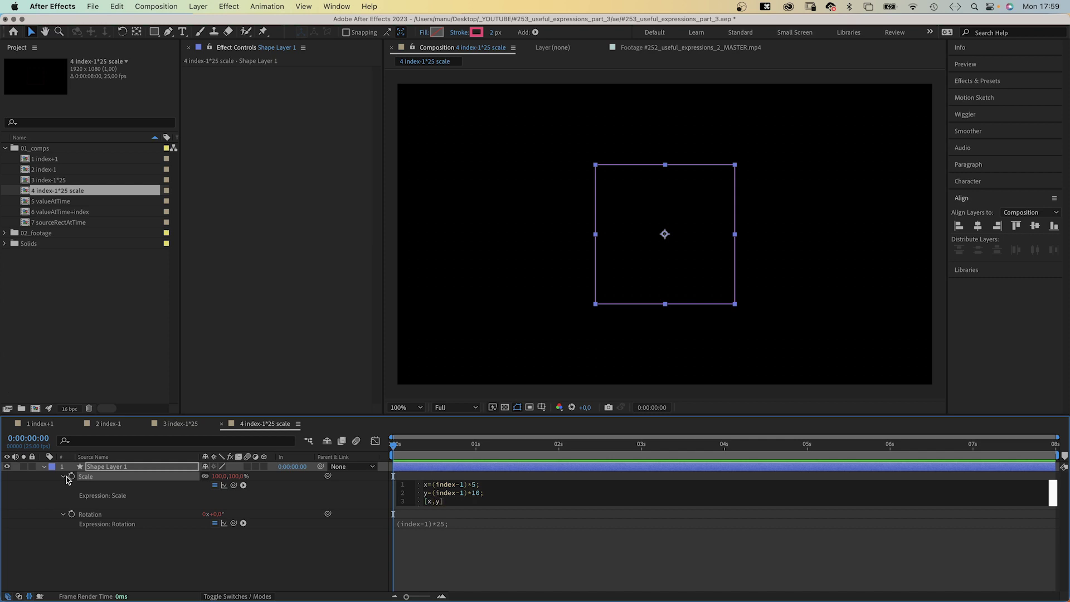
Step: Change the Scale expression to x=10+(index-1)*5; y=25+(index-1)*10
click(290, 557)
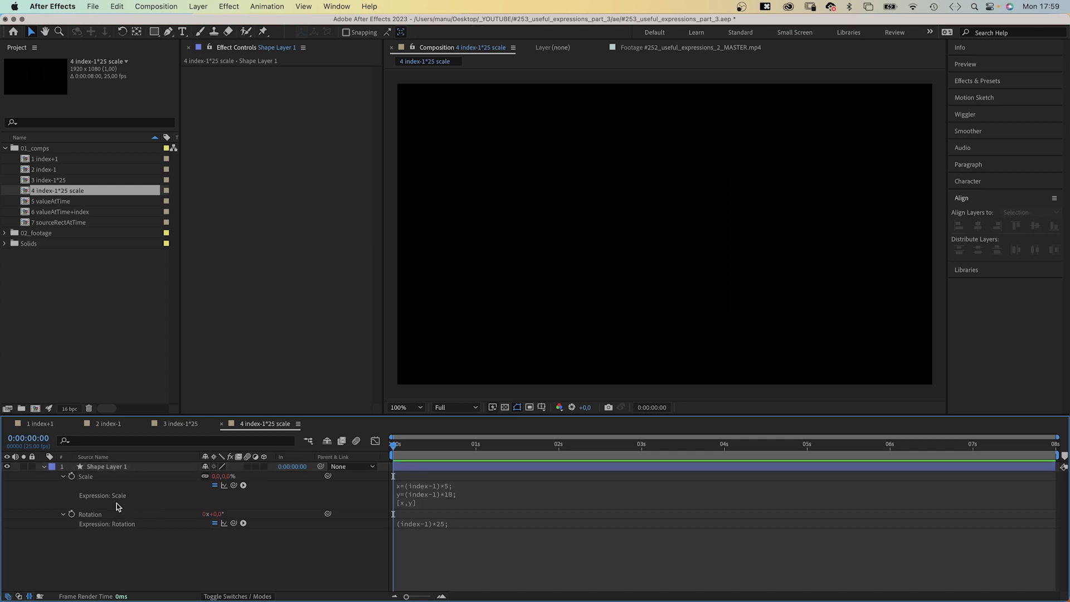
click(109, 466)
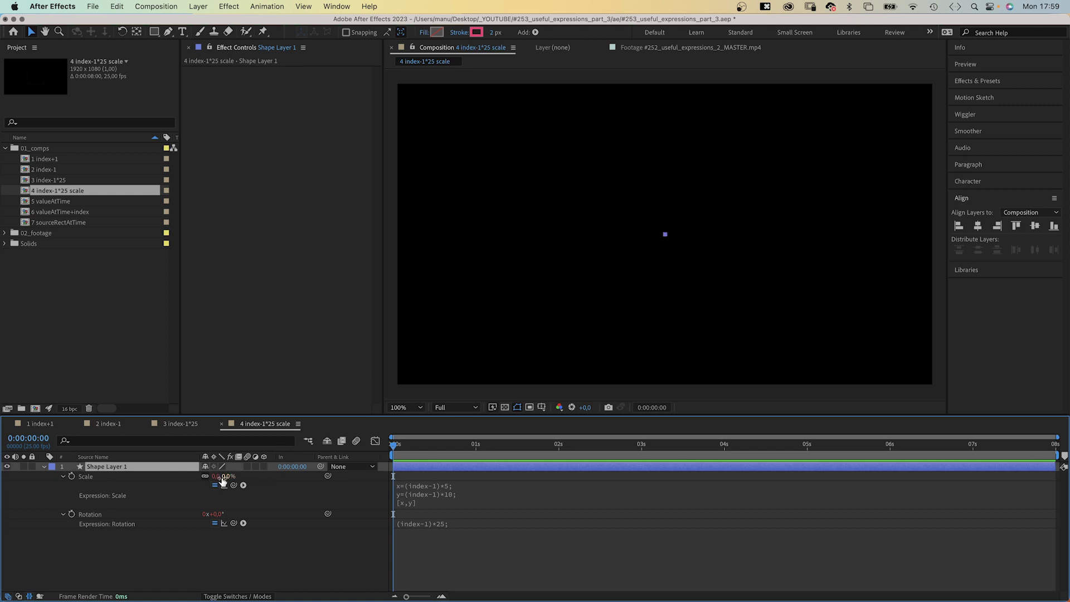
click(428, 491)
click(433, 485)
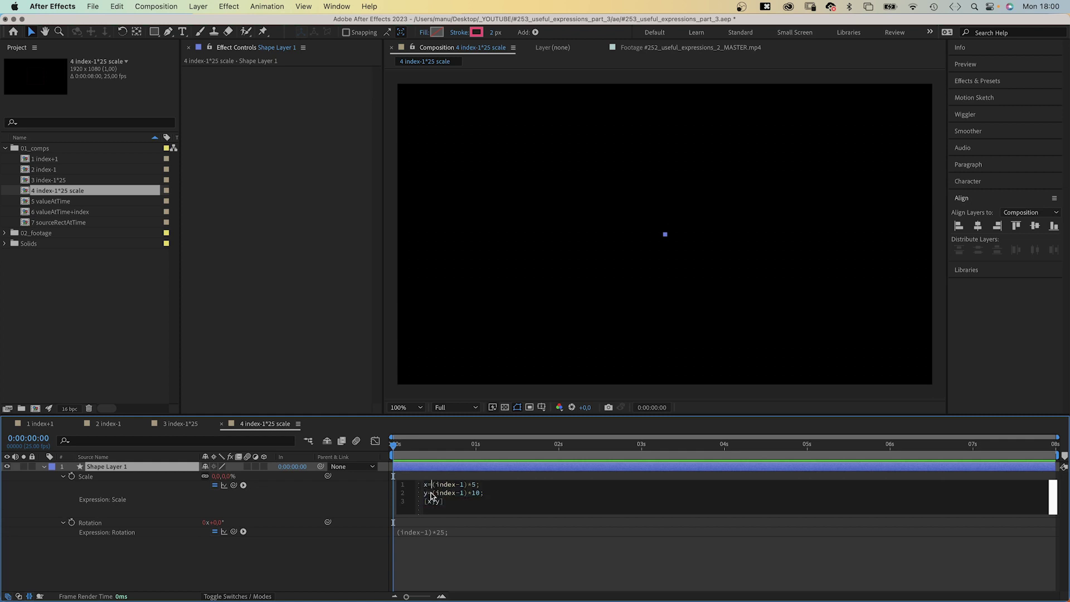
text(10)
text(+)
key(Left)
key(Left)
key(Left)
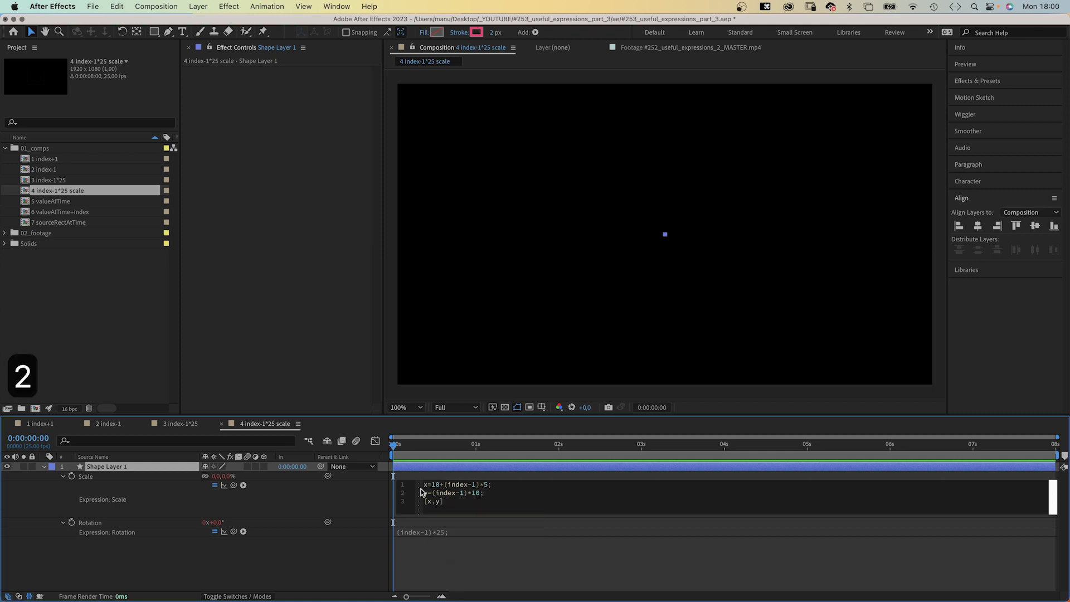
text(25+)
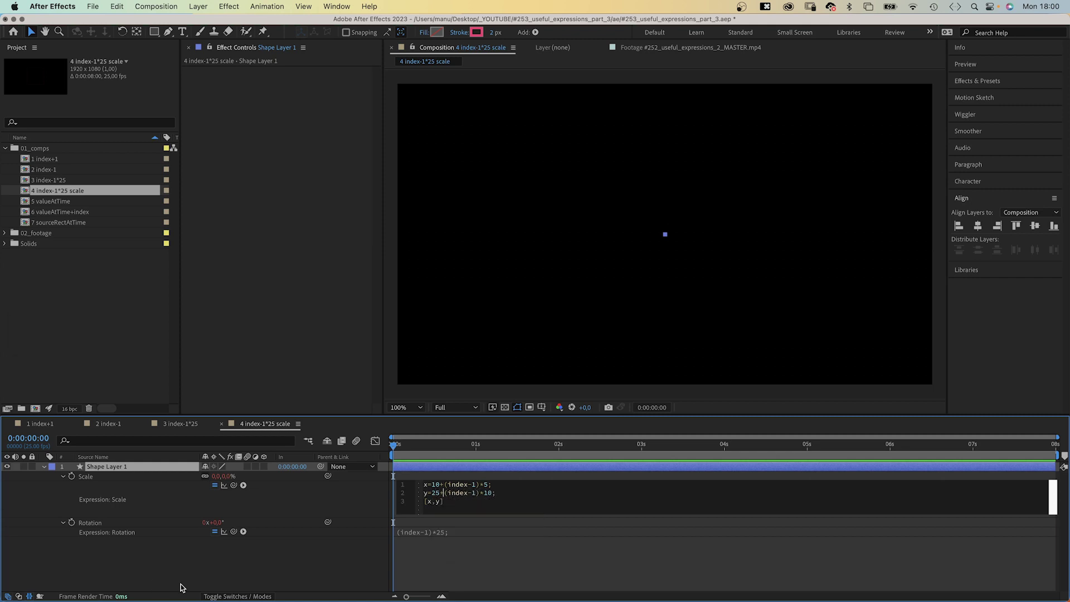
click(272, 570)
Step: Duplicate the square layer to build the rotating, growing spiral
click(112, 467)
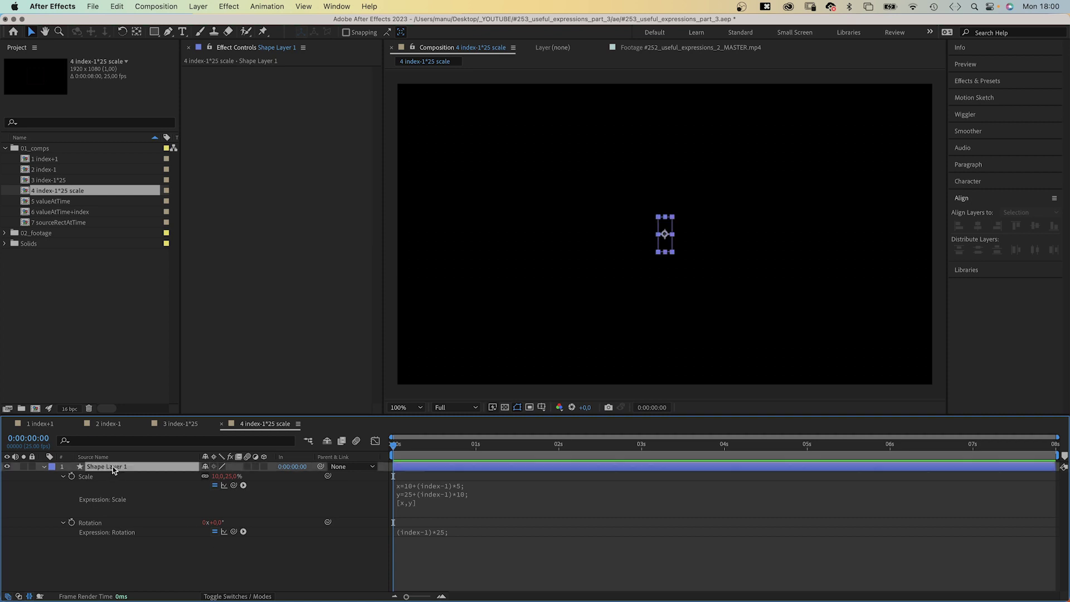
key(super+d)
key(super+d)
key(super+d)
key(super+d)
key(super+d)
key(super+d)
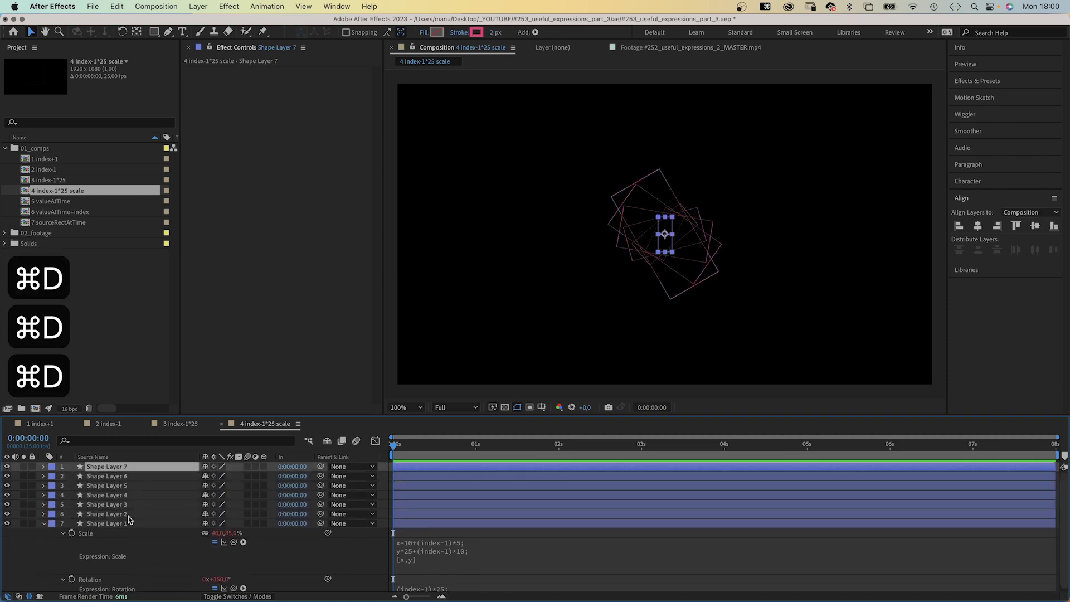
key(super+d)
key(super+d)
key(super+d)
key(super+d)
key(super+d)
key(super+d)
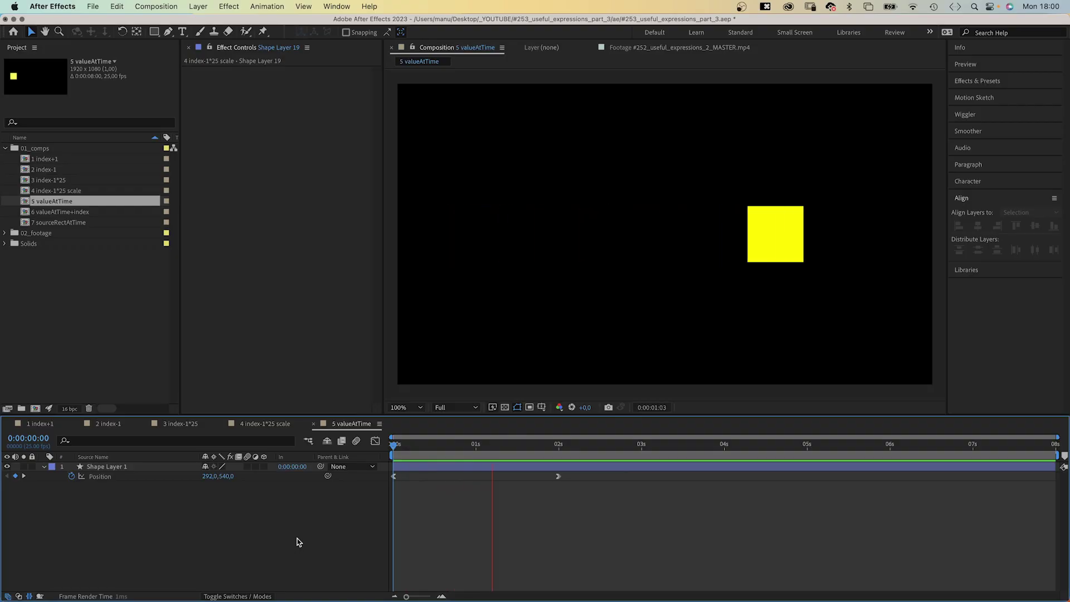
Step: Stop the preview and duplicate the yellow square layer
key(space)
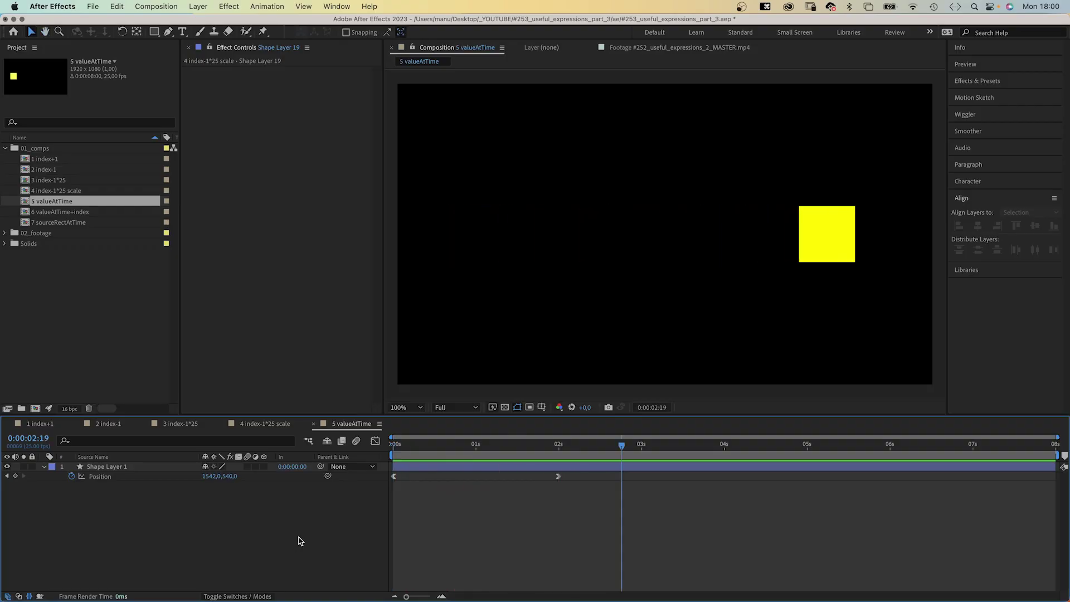
click(142, 466)
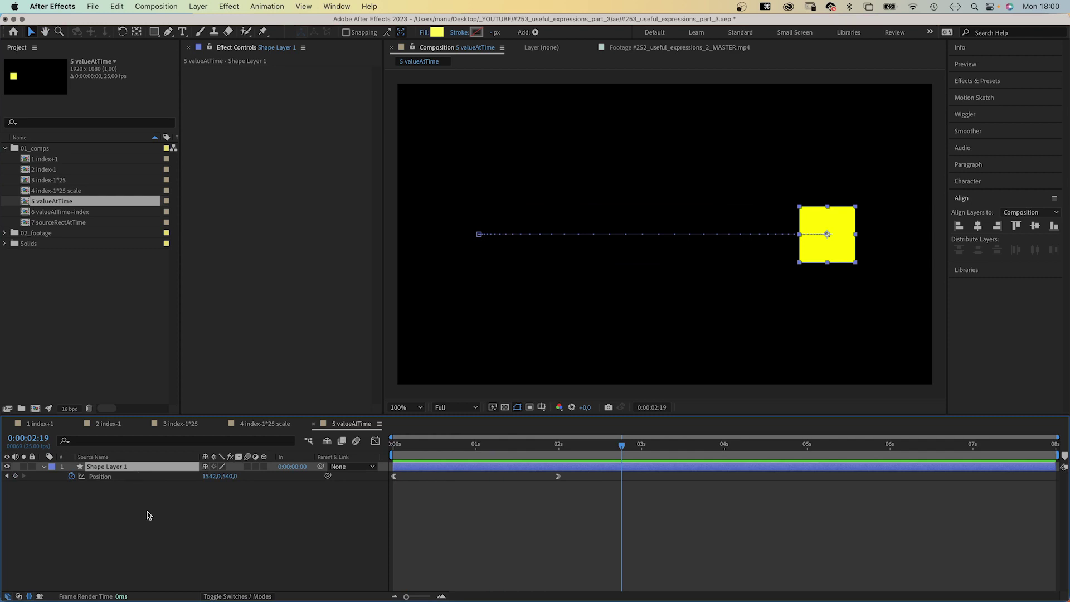
key(super+d)
Step: Give the copy's Position the expression valueAtTime(time-0.5)
key(p)
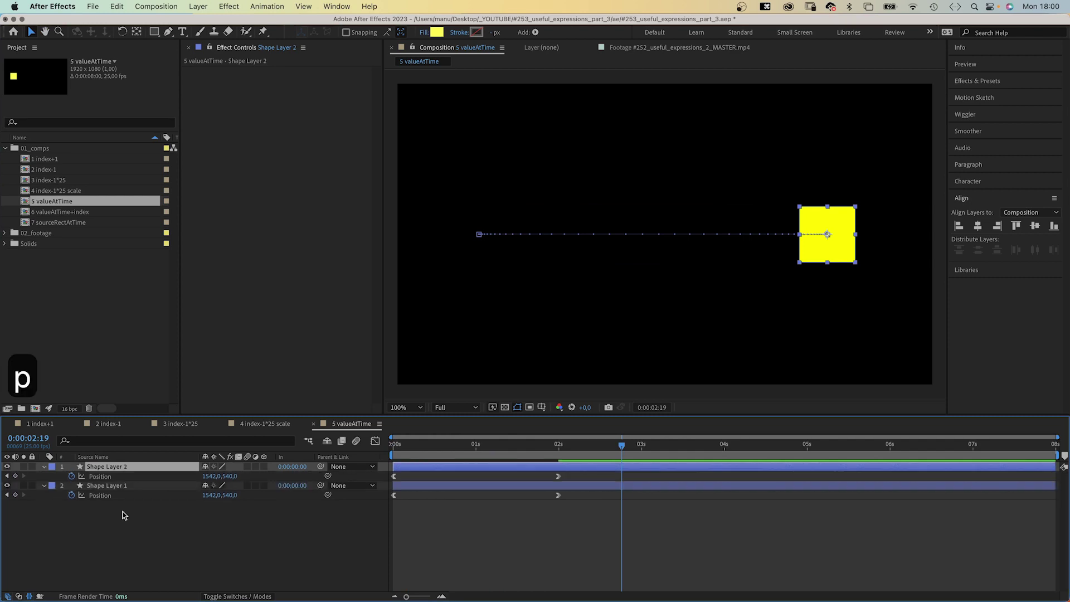
alt+click(71, 476)
text(valu)
key(Down)
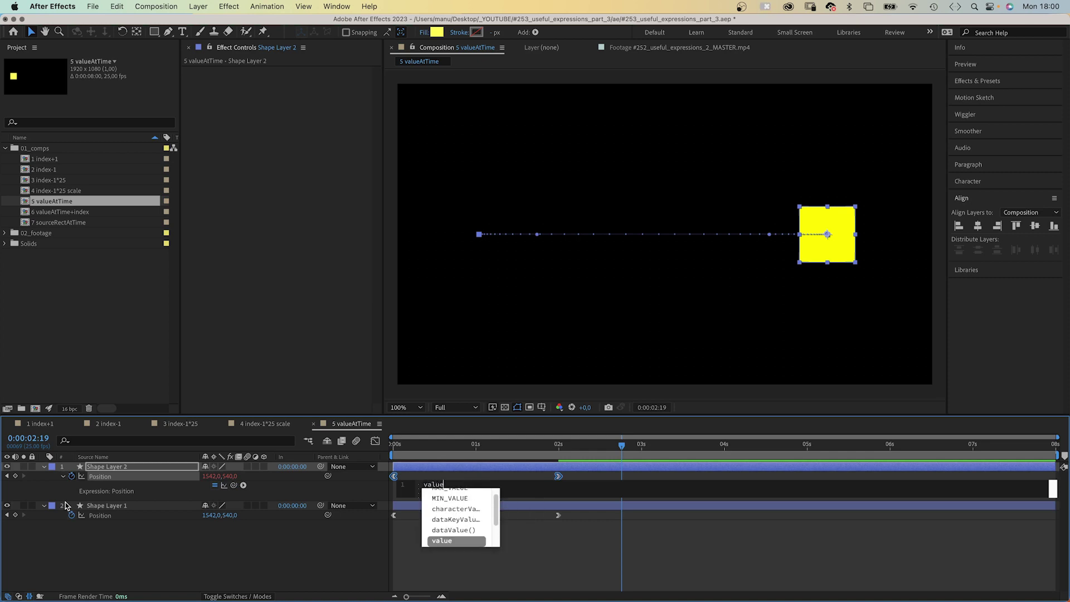
key(Down)
key(Return)
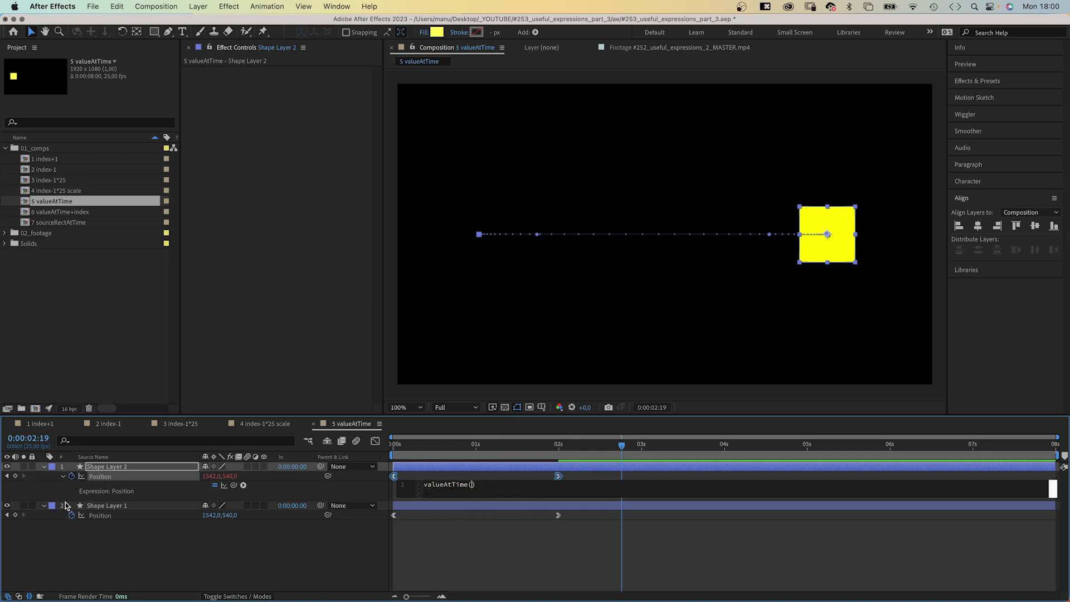
text(time-0)
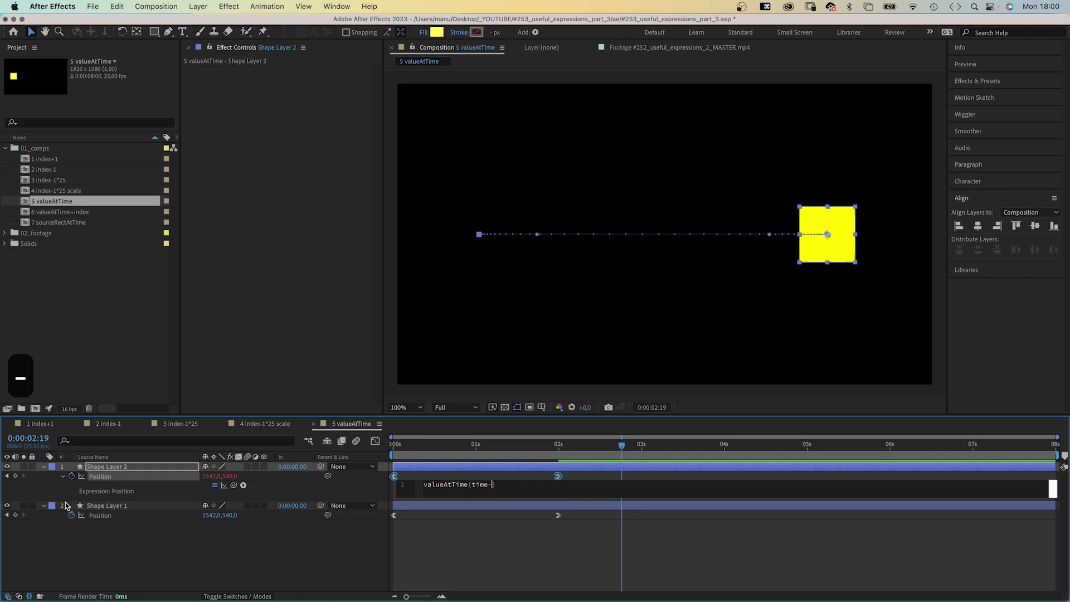
text(.5)
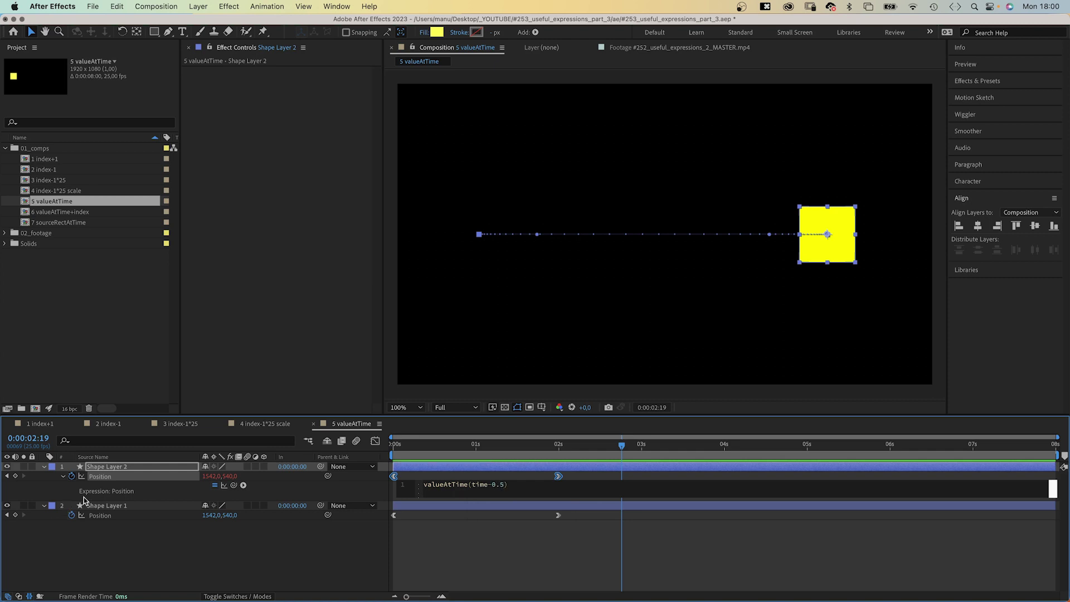
click(300, 547)
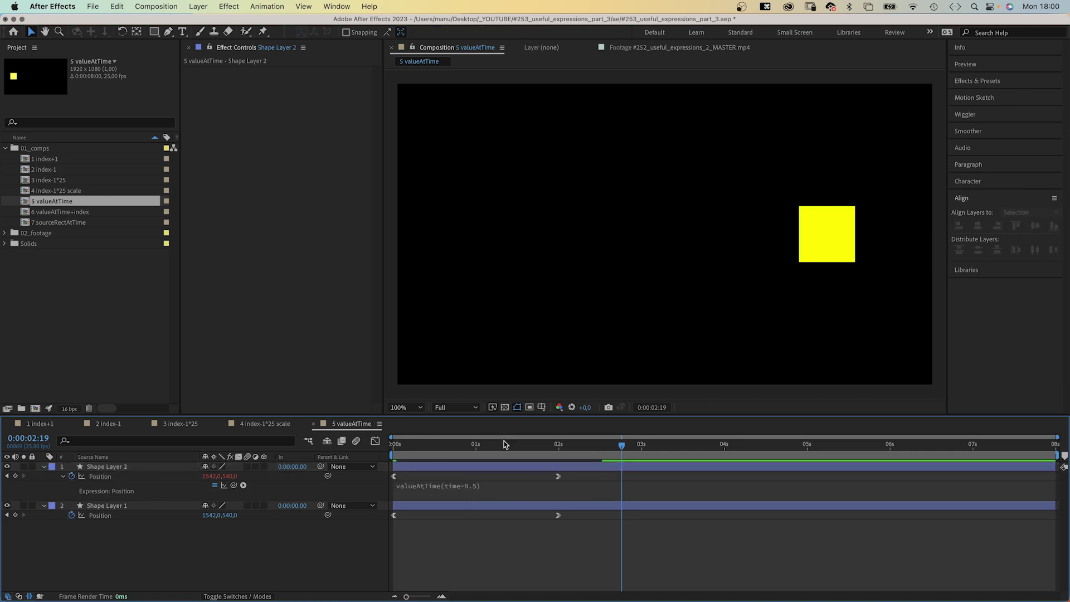
Step: Preview from the start to watch the copy trail by half a second
key(Home)
key(space)
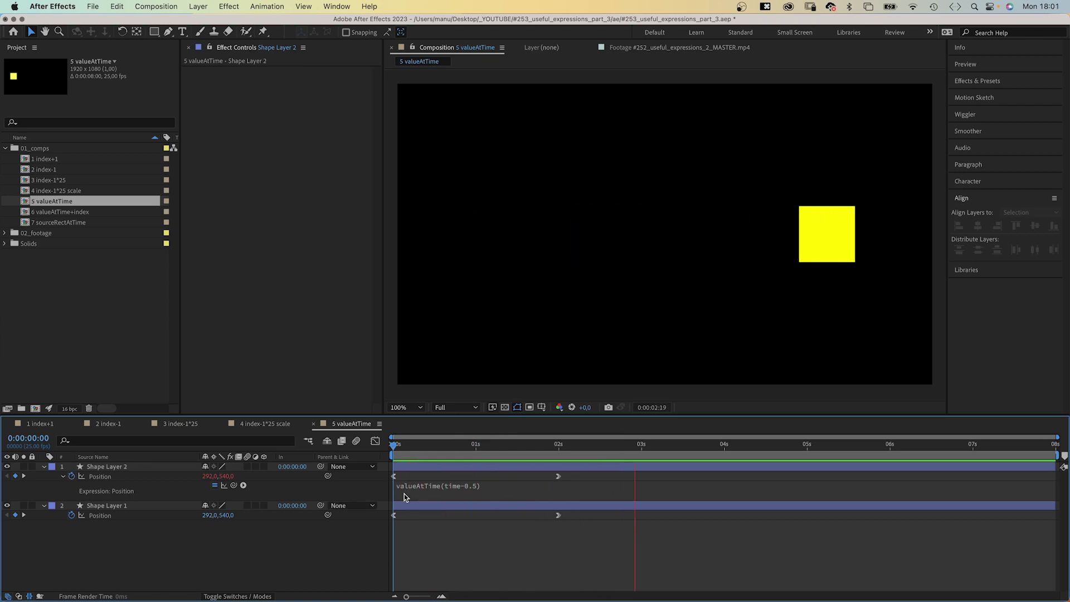
key(space)
key(space)
key(space)
Step: In comp 6, set the square's Position expression to p=(index-1); valueAtTime(time-p*0.1)
double_click(69, 212)
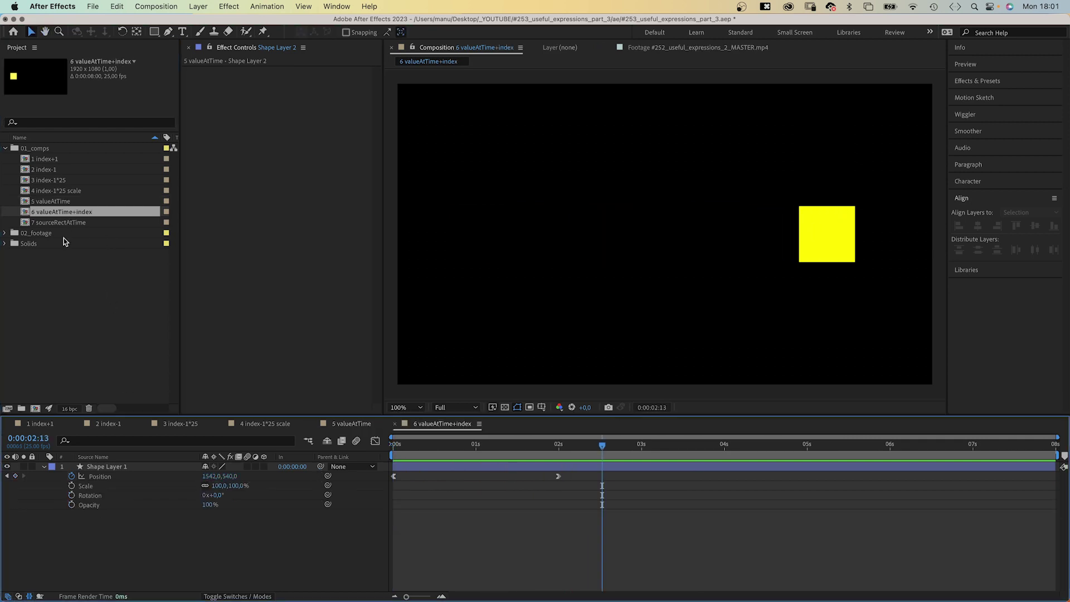
drag(403, 449, 393, 449)
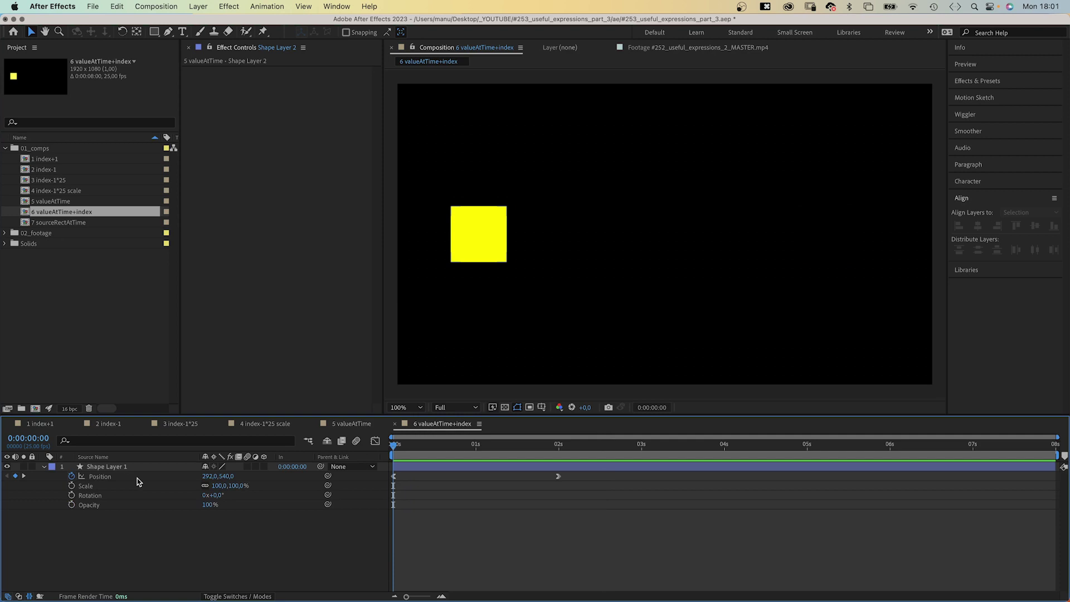
alt+click(72, 477)
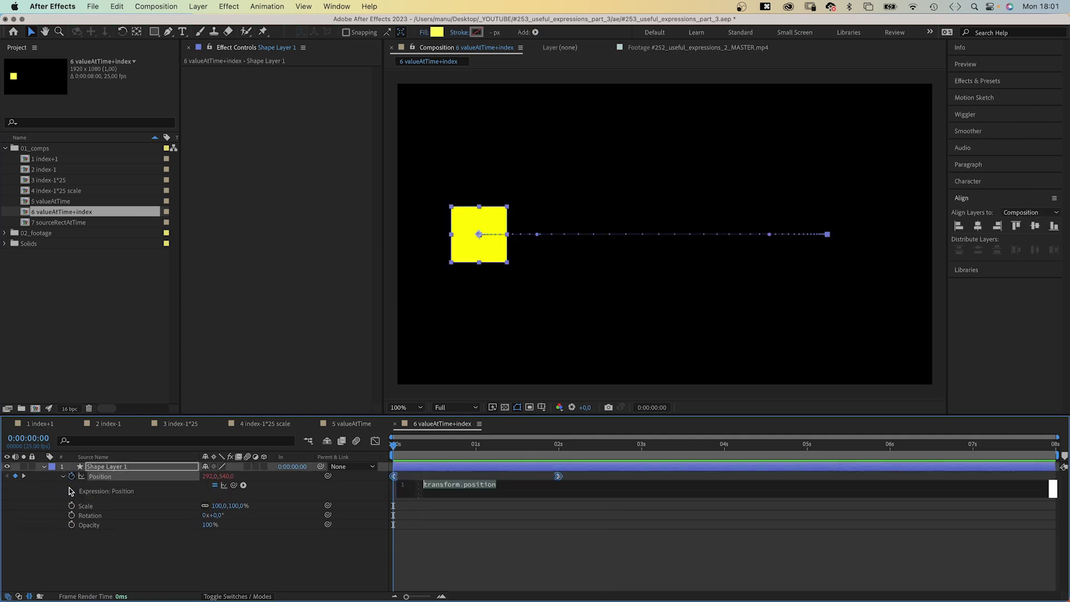
text(p=)
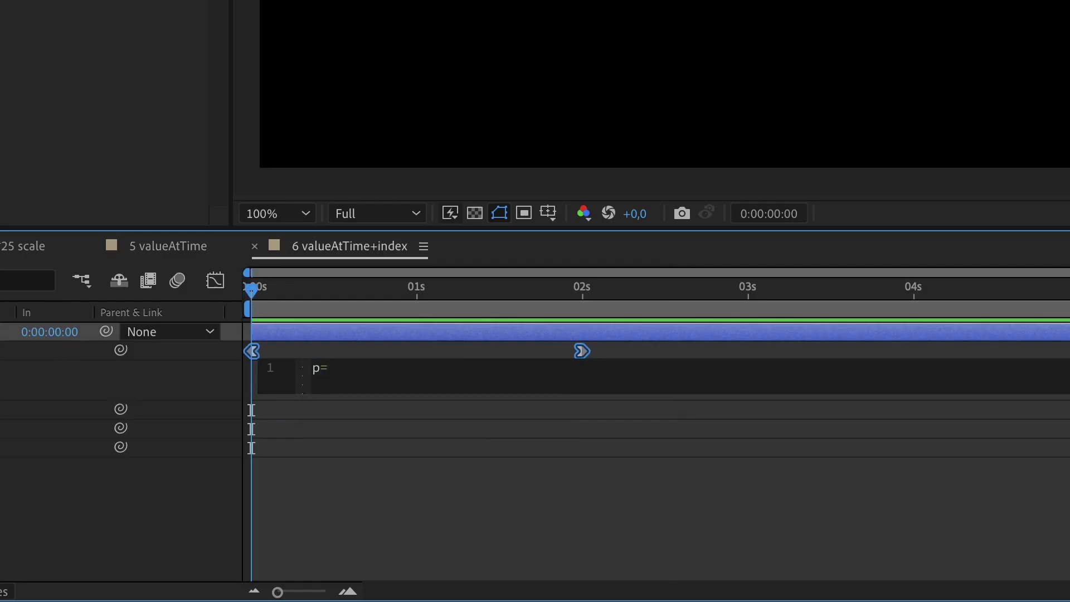
text((index-1);)
key(Return)
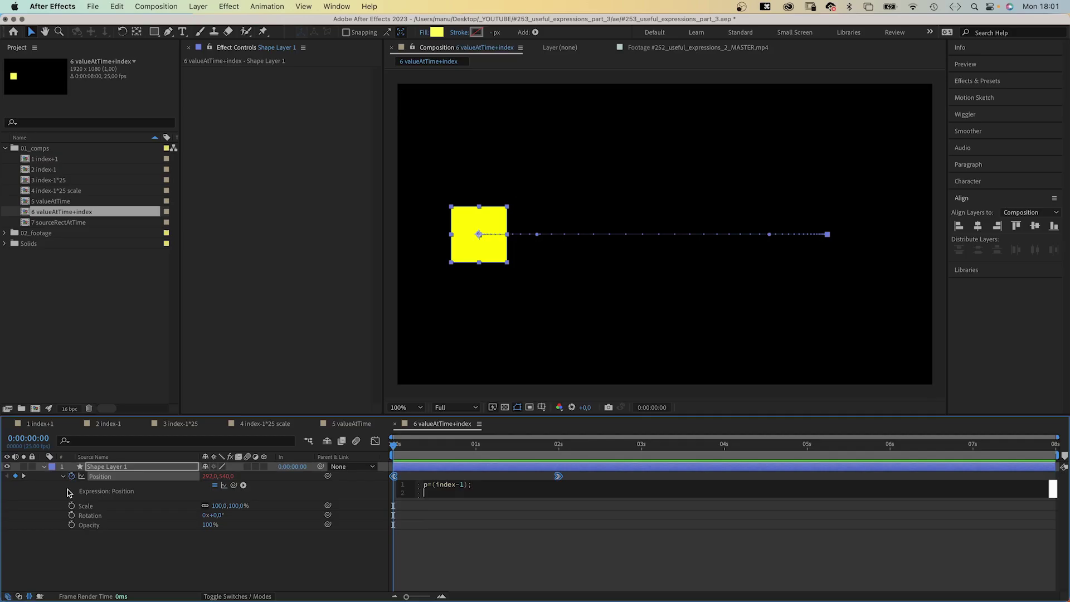
text(va)
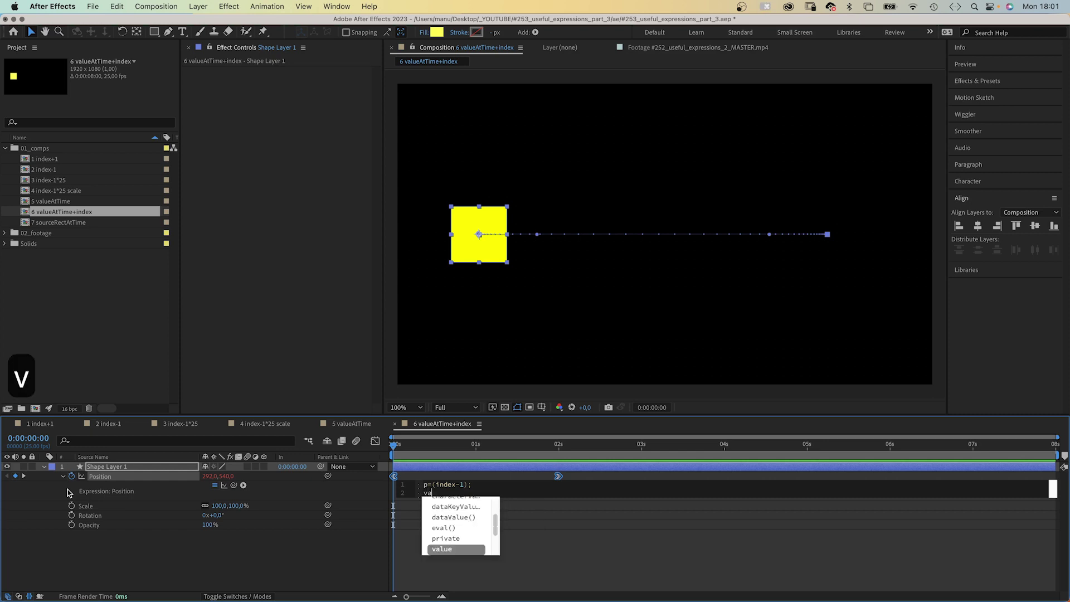
text(lueat)
key(Return)
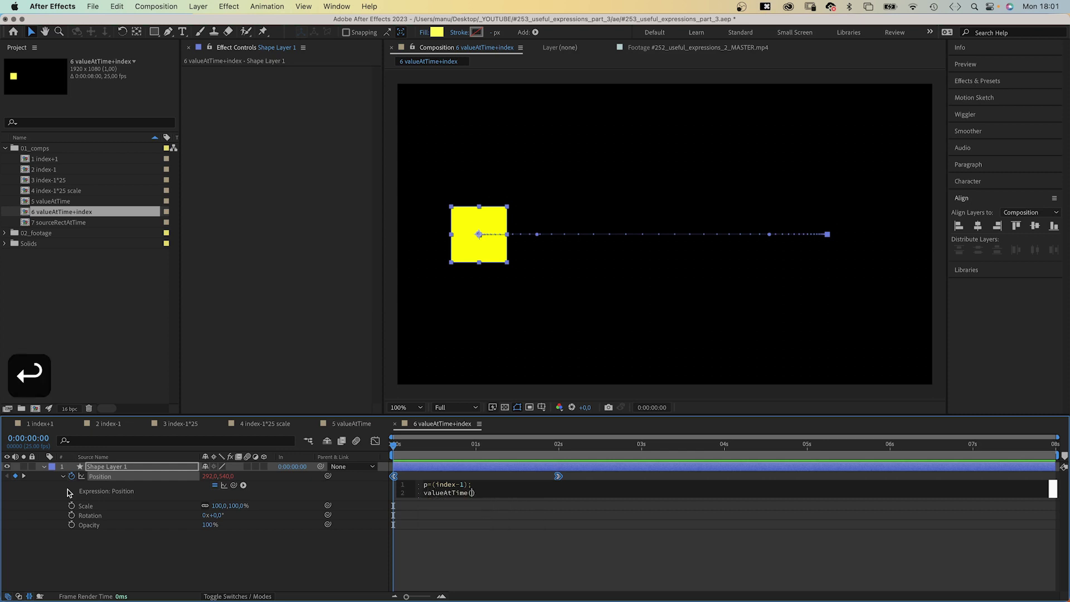
text(time-p)
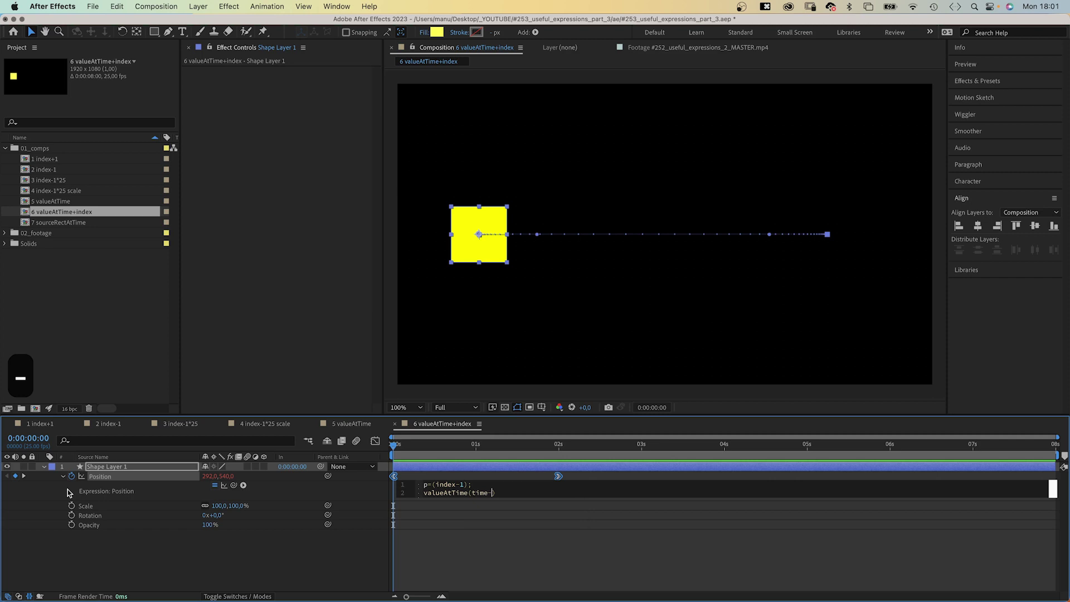
text(*)
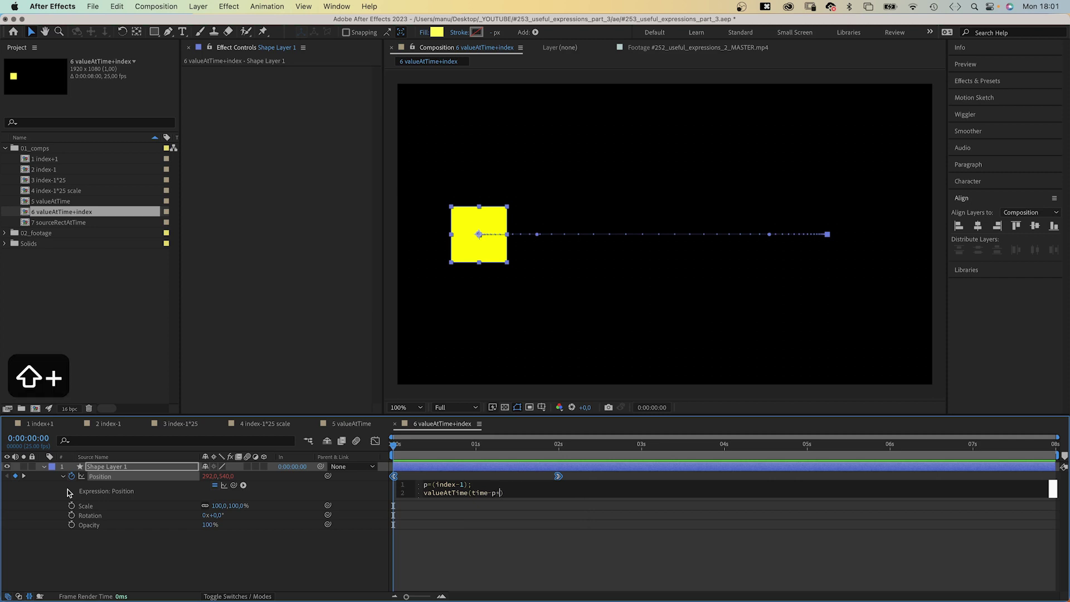
text(0.1)
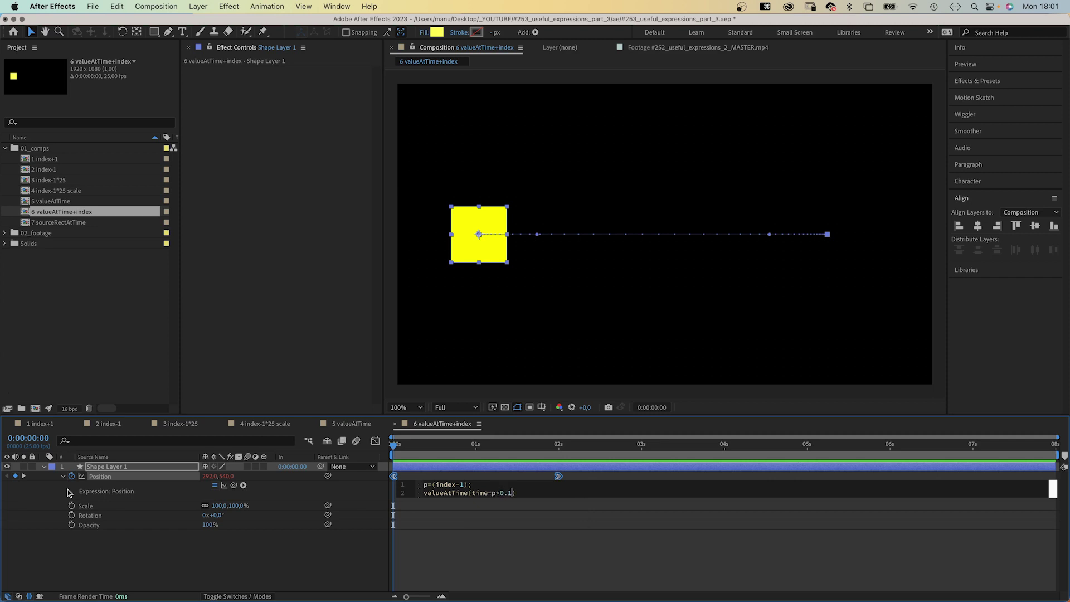
key(KP_Enter)
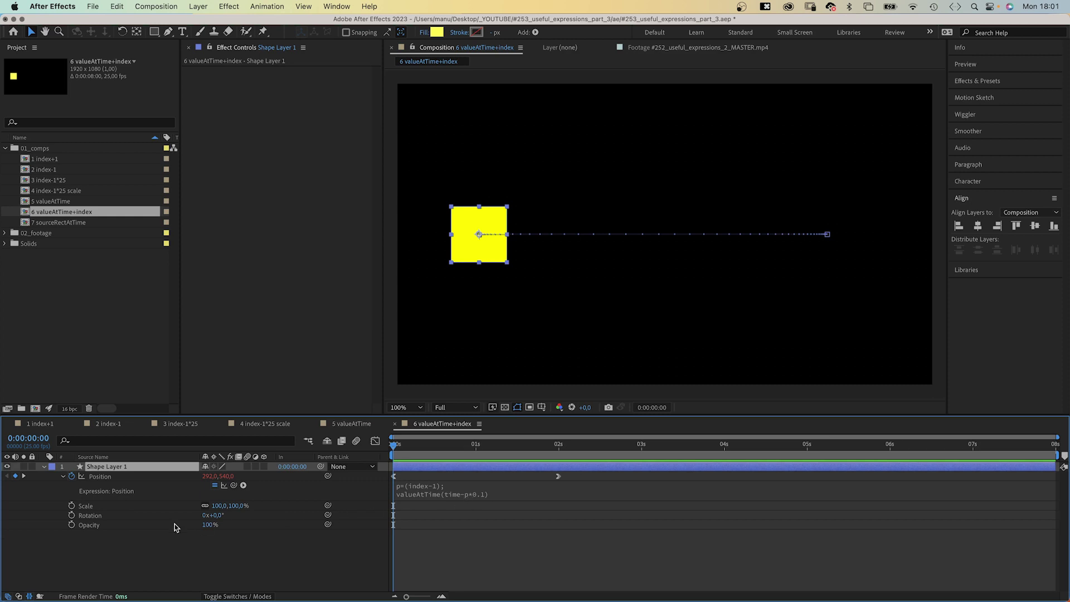
Step: Add the Opacity expression 100+(index-1)*-10 to the yellow square
alt+click(72, 524)
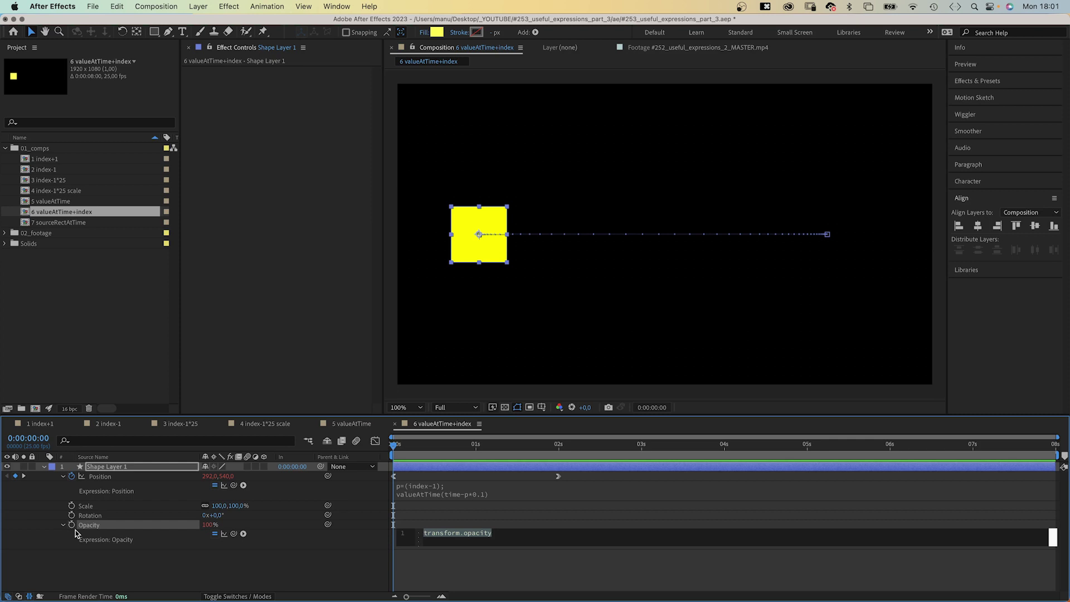
text(100+)
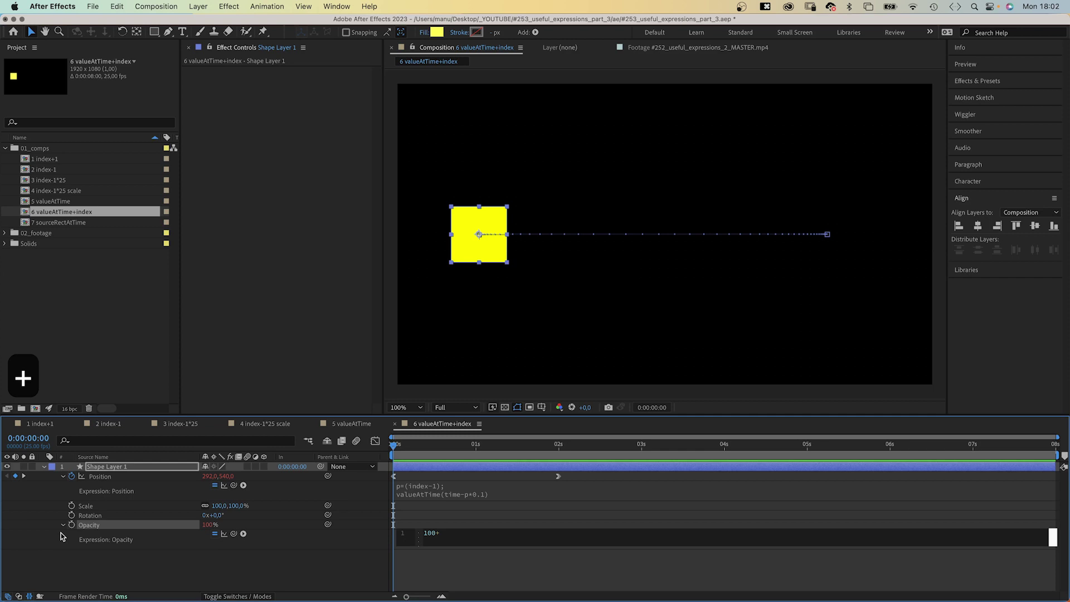
text((index-)
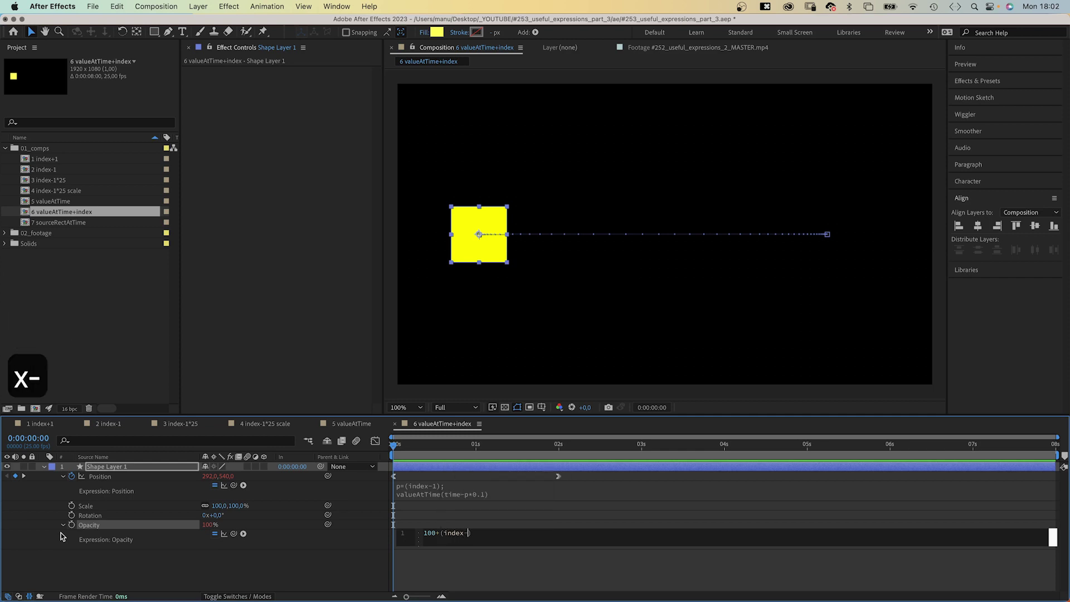
text(1)*)
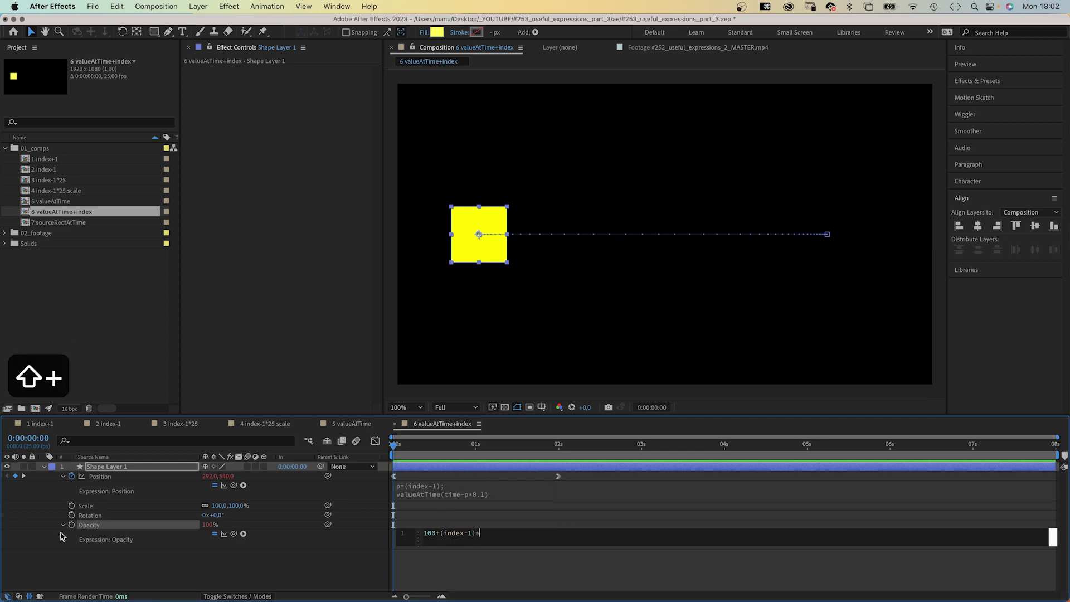
text(-)
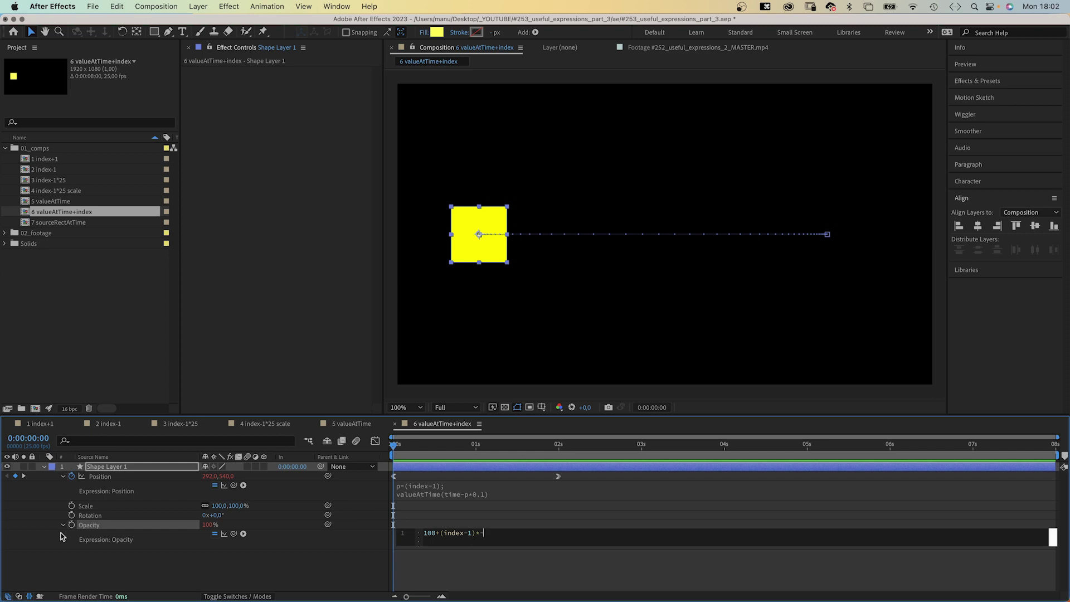
text(10)
click(339, 572)
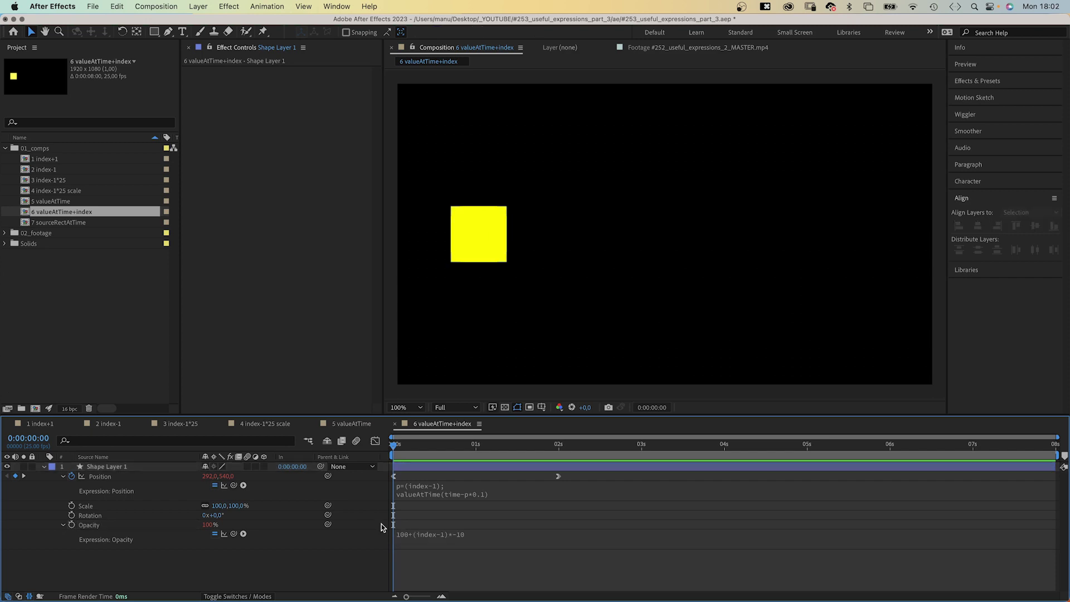
click(426, 534)
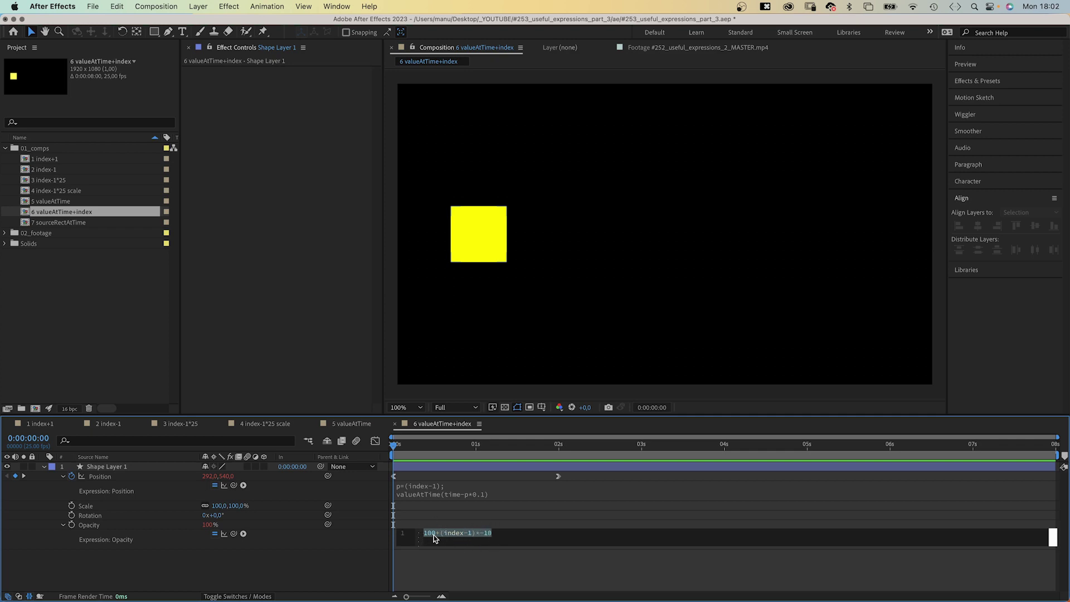
Step: Duplicate Shape Layer 1 into more trailing yellow square copies
click(336, 574)
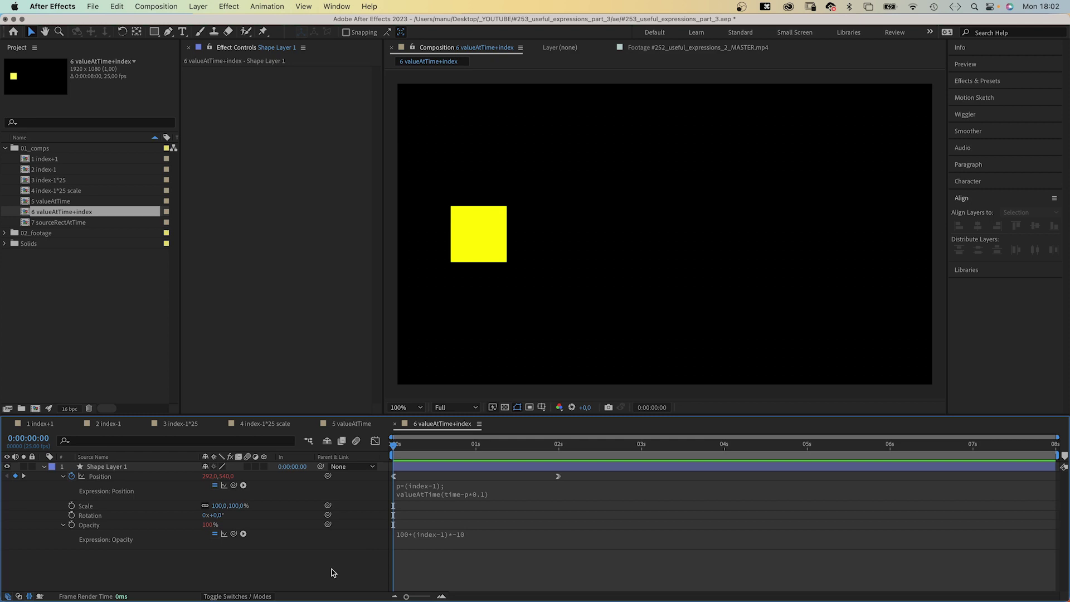
click(120, 472)
key(super+d)
key(super+d)
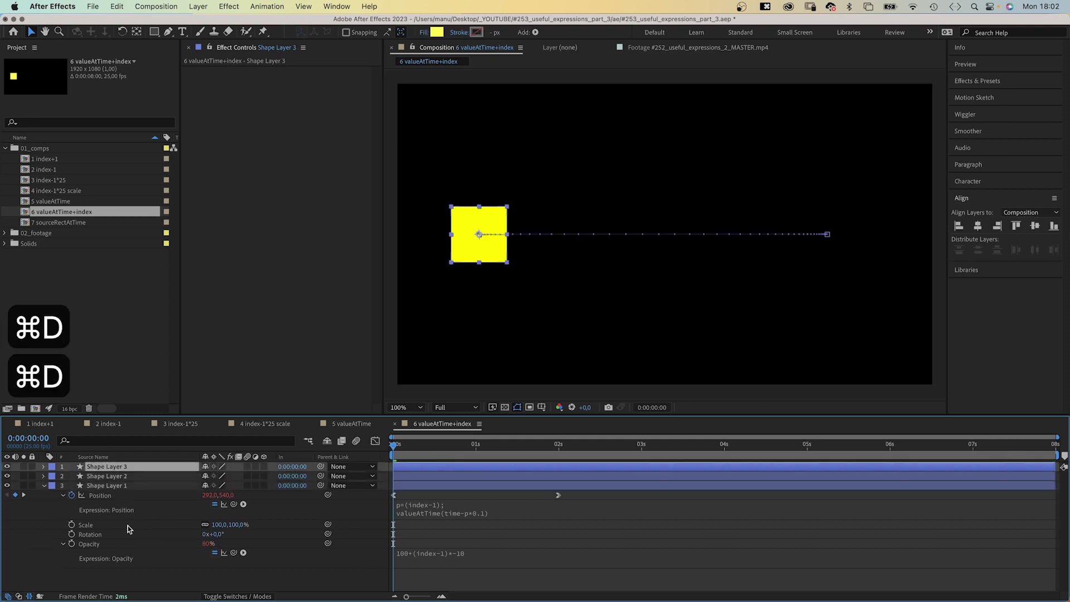
key(super+d)
key(super+d)
key(super+d)
key(super+d)
Step: Preview the trail of fading yellow squares, then stop playback
key(space)
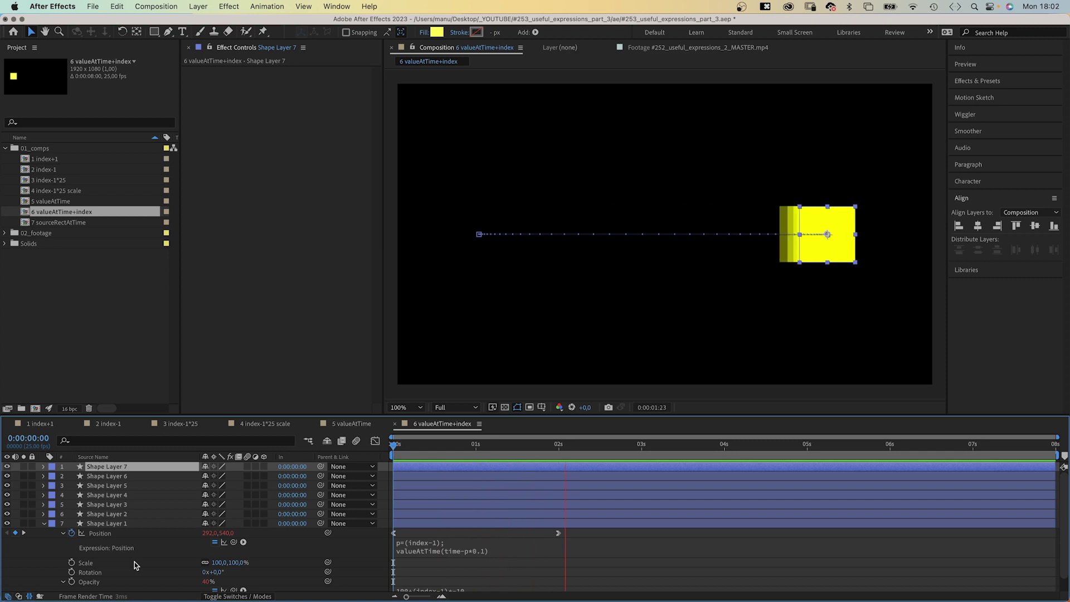
click(91, 572)
key(space)
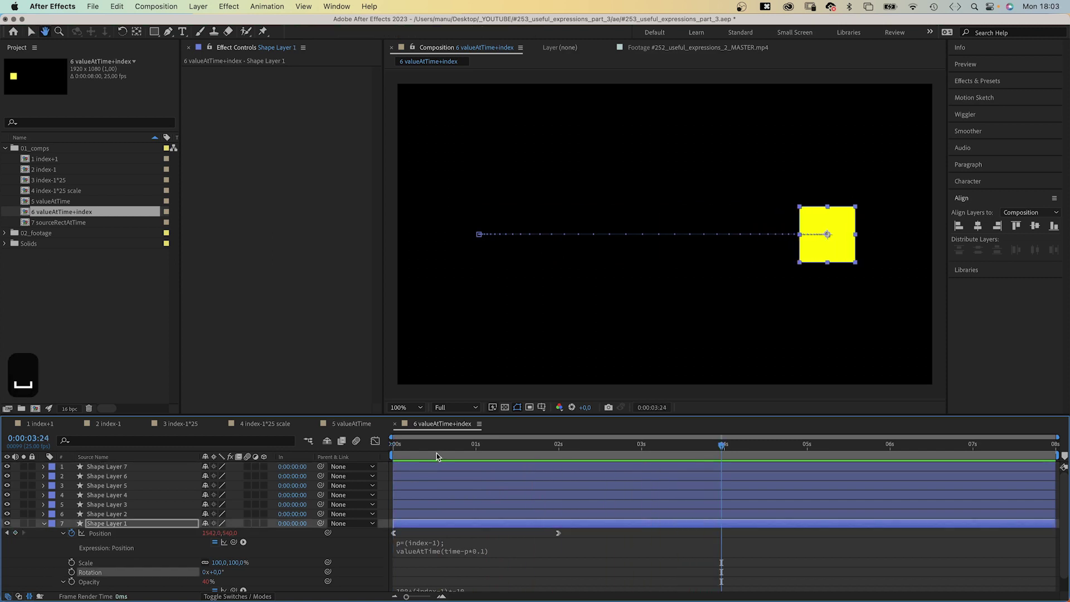
key(space)
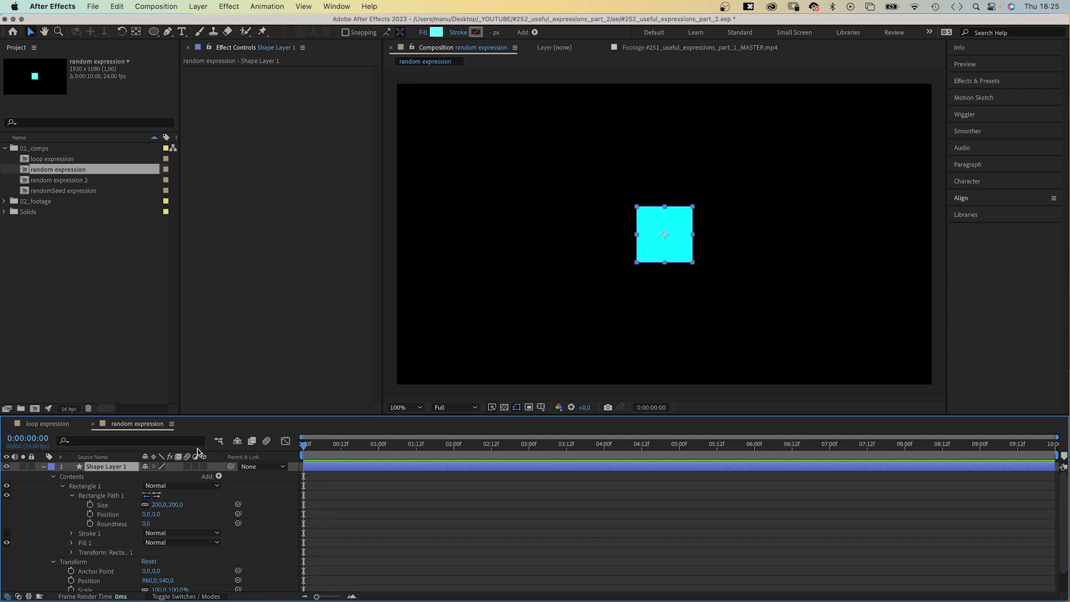
Step: Add a random() expression to the cyan square's Opacity and preview the flicker
key(t)
alt+click(70, 476)
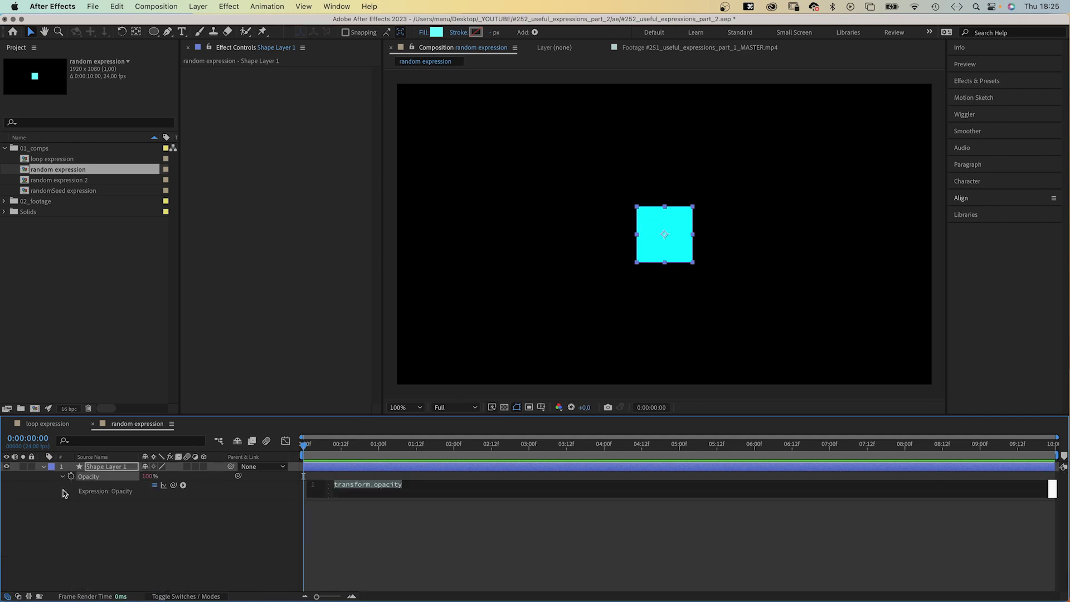
text(random)
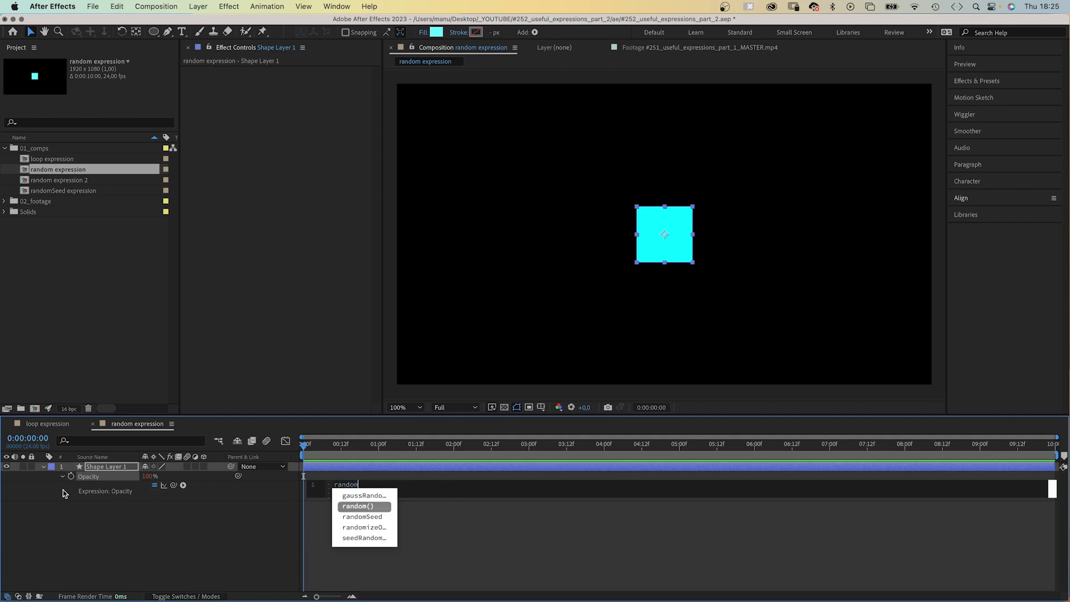
key(Return)
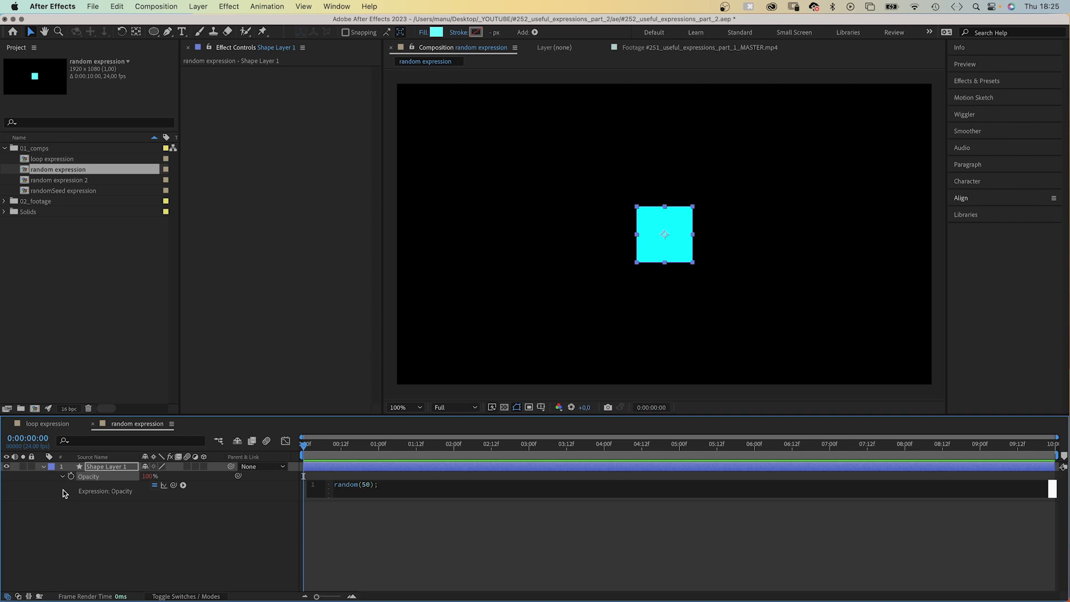
click(292, 456)
key(space)
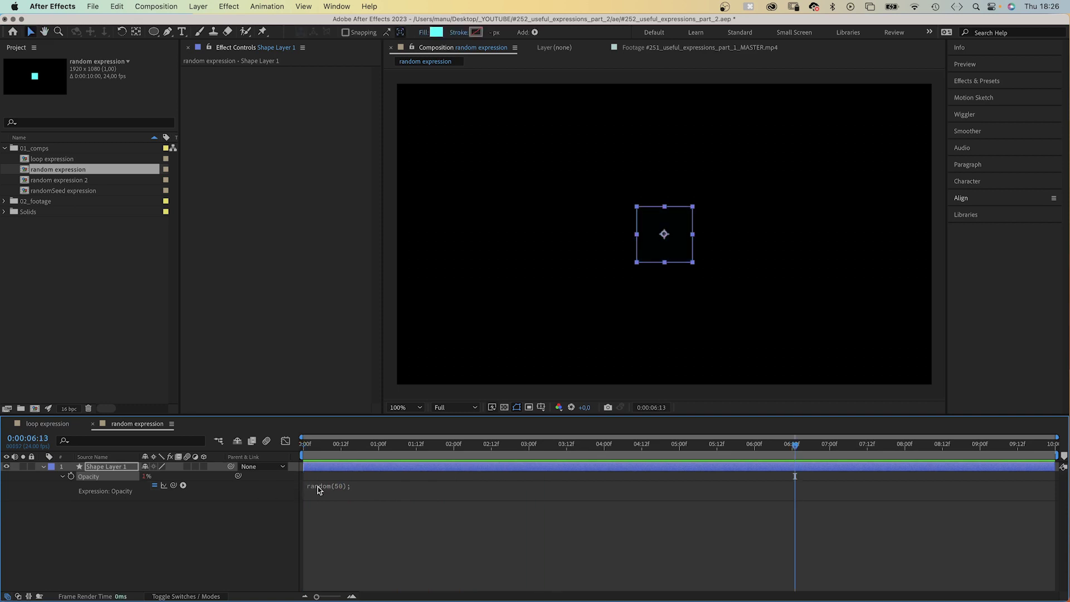
Step: Add a posterizeTime(4); first line so the opacity flicker steps four times per second
click(318, 486)
key(Return)
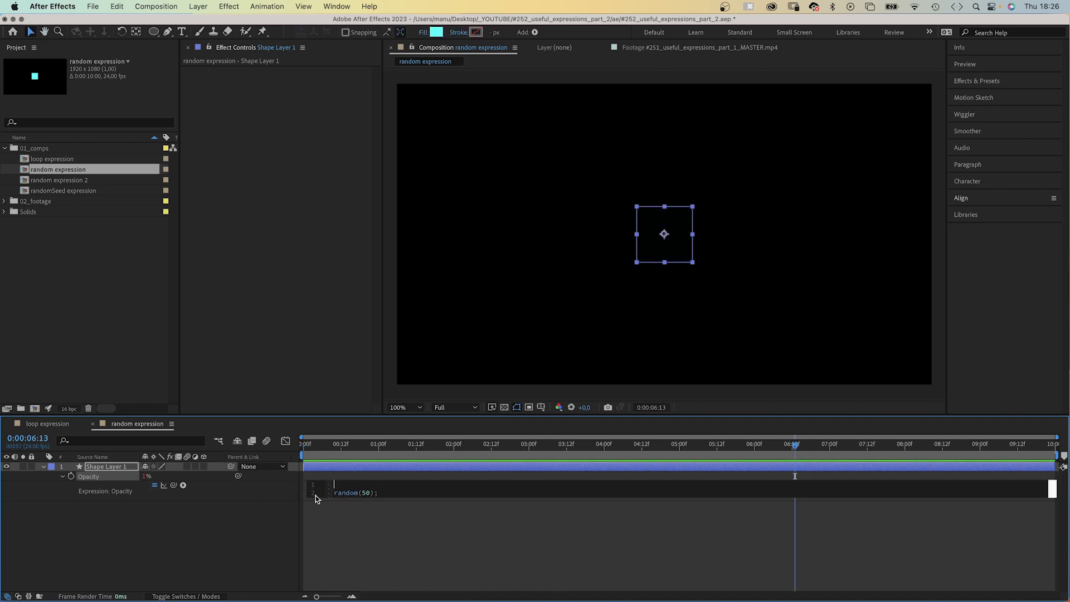
text(posterizeTime())
text(4)
key(Right)
text(;)
drag(331, 449, 254, 453)
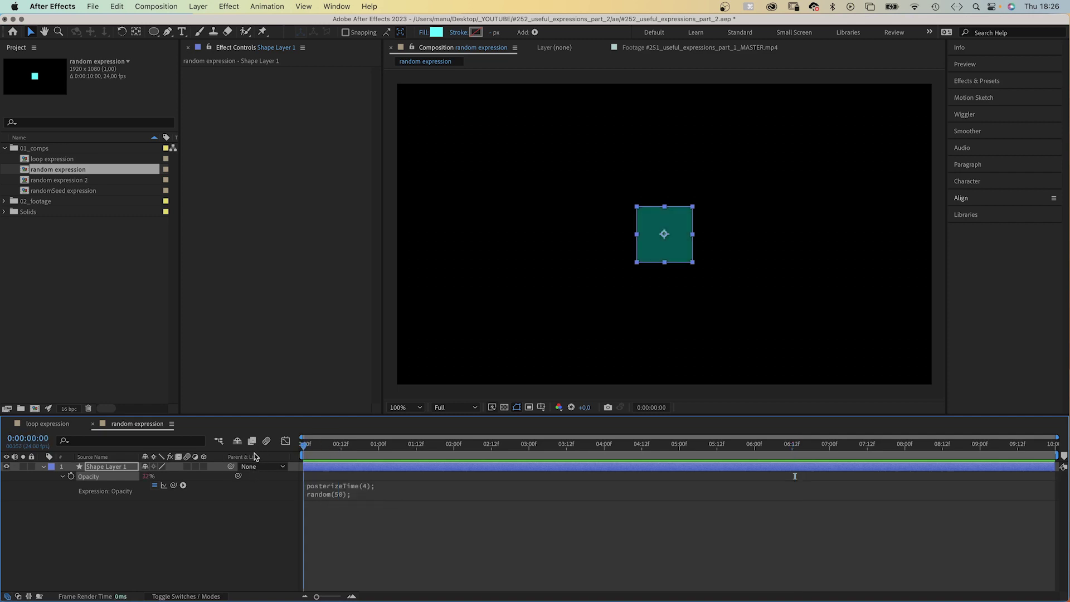
key(space)
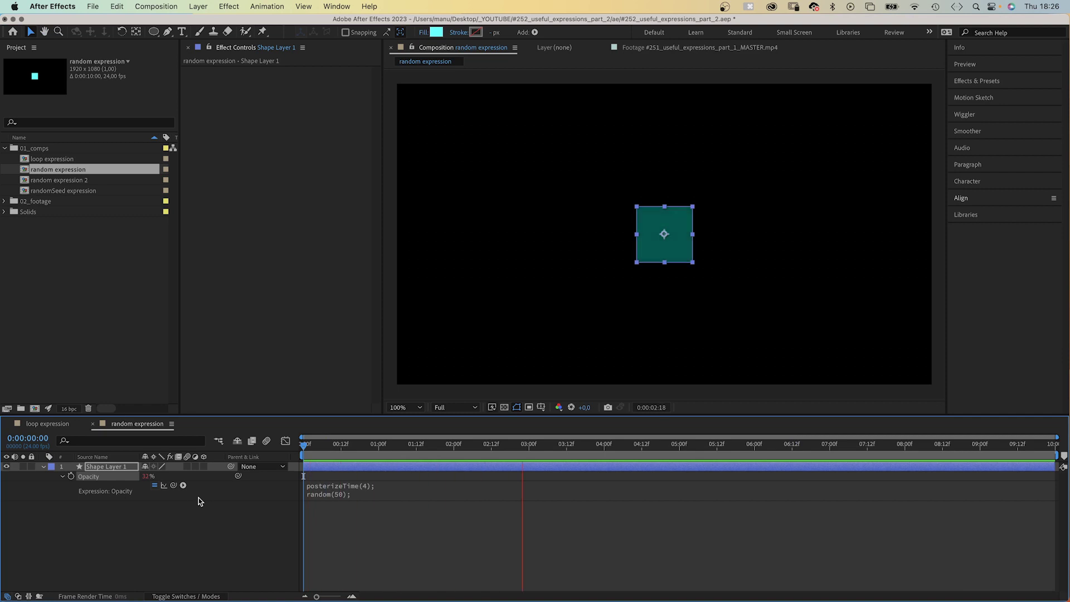
key(space)
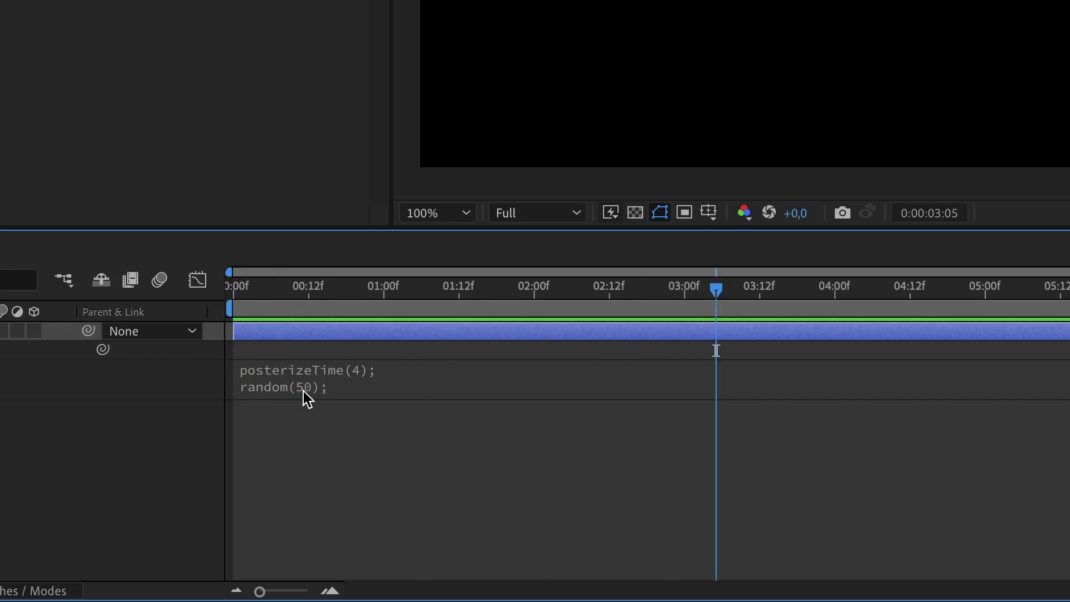
Step: Change the opacity range to random(50,100) and preview from the start
click(363, 500)
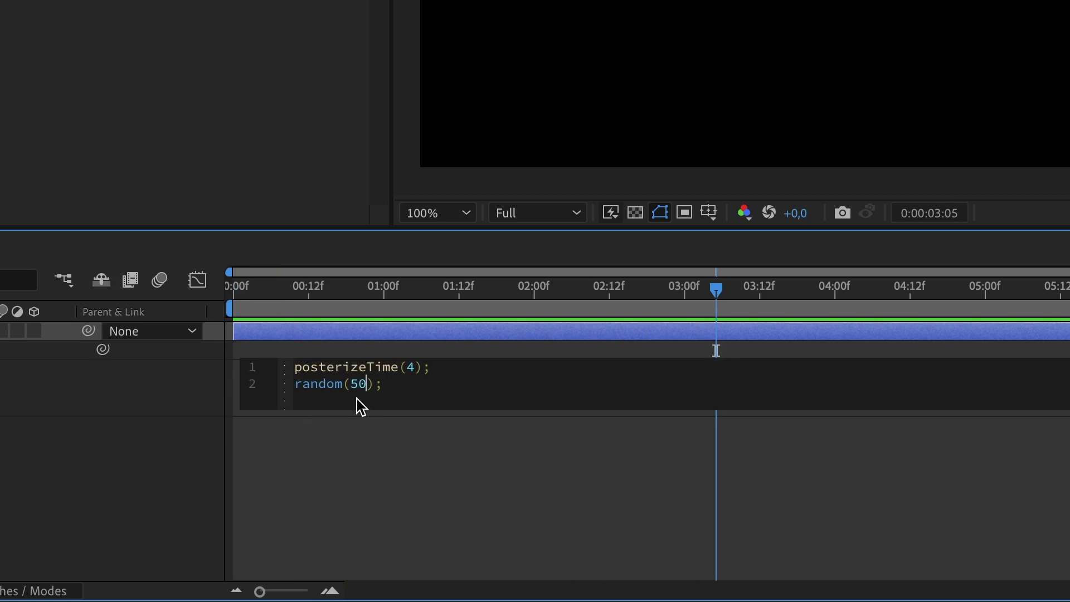
text(,100)
click(269, 318)
key(Home)
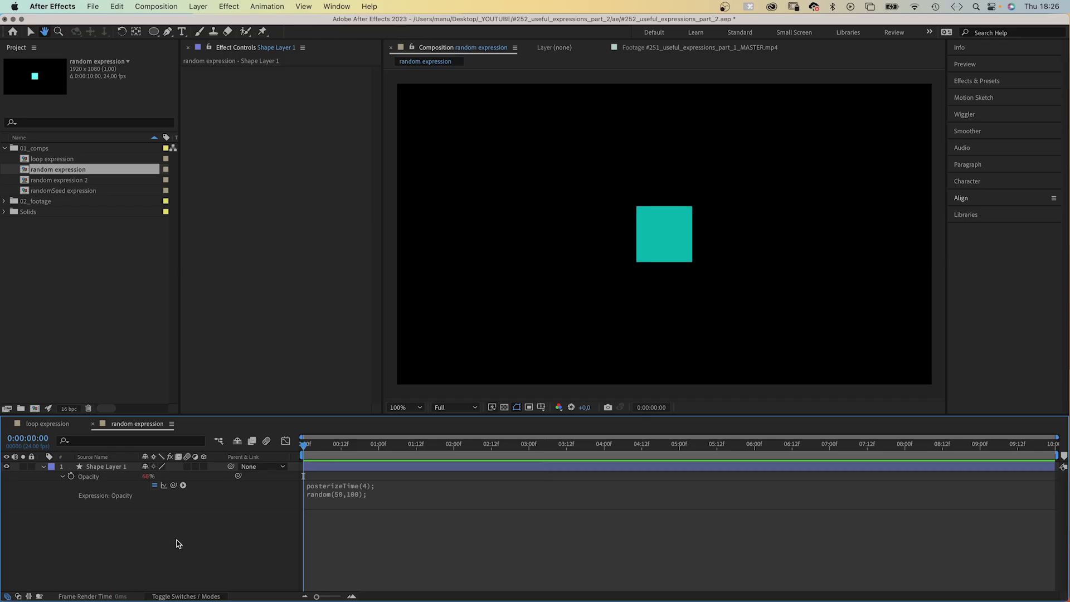
key(space)
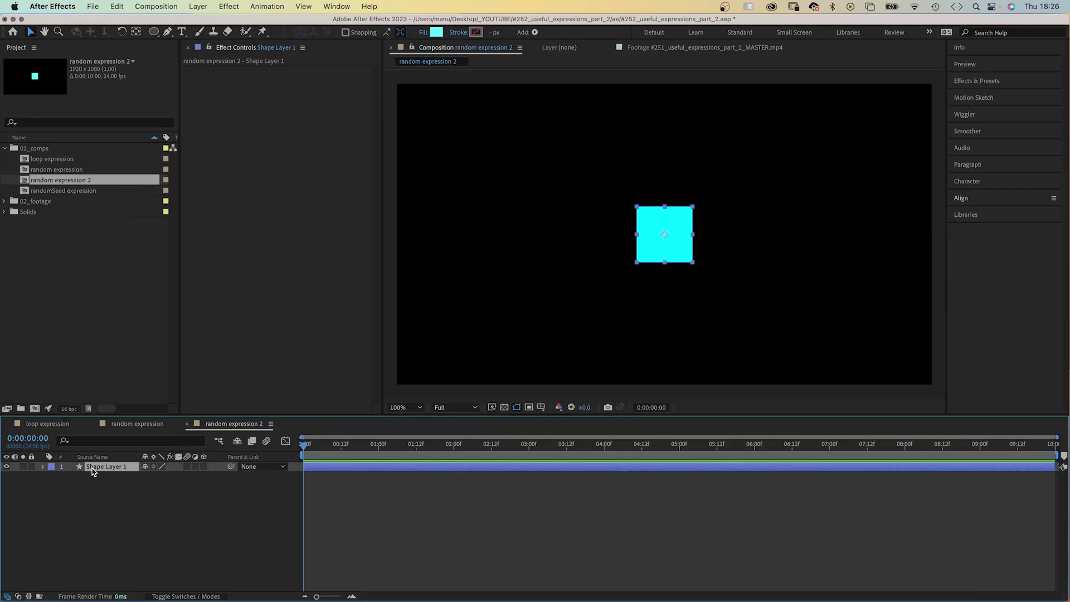
Step: Give Position the expression posterizeTime(4); random([500,300],[1400,800]); and preview the jumping square
key(p)
click(72, 476)
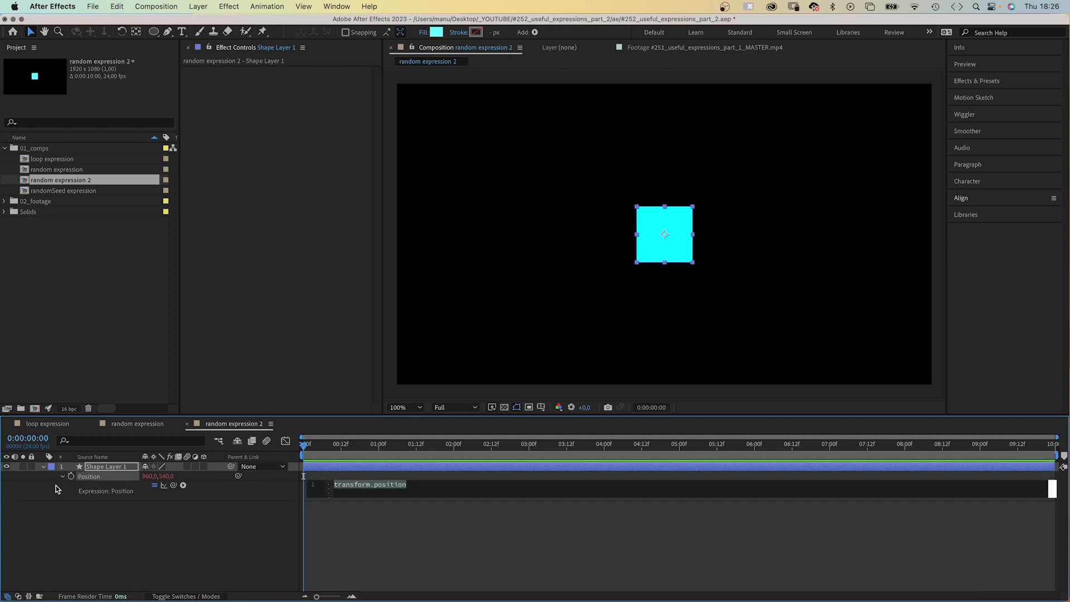
text(post)
key(Return)
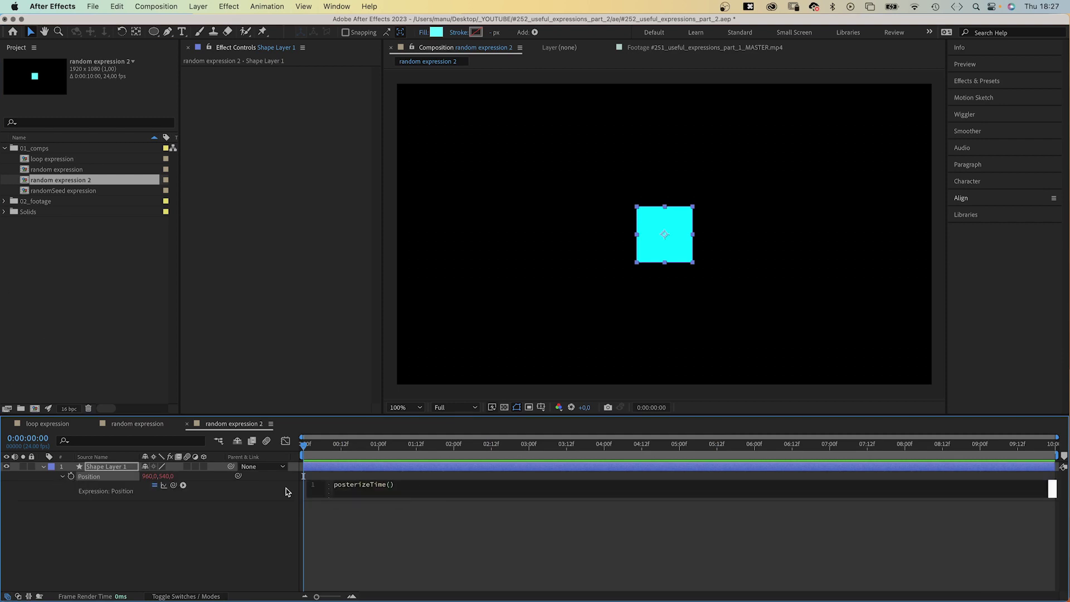
text(4);)
key(Return)
text(random)
key(Return)
text([5)
text(00)
text(,300])
text(,[)
text(1)
text(400,)
text(800]);)
click(366, 543)
key(space)
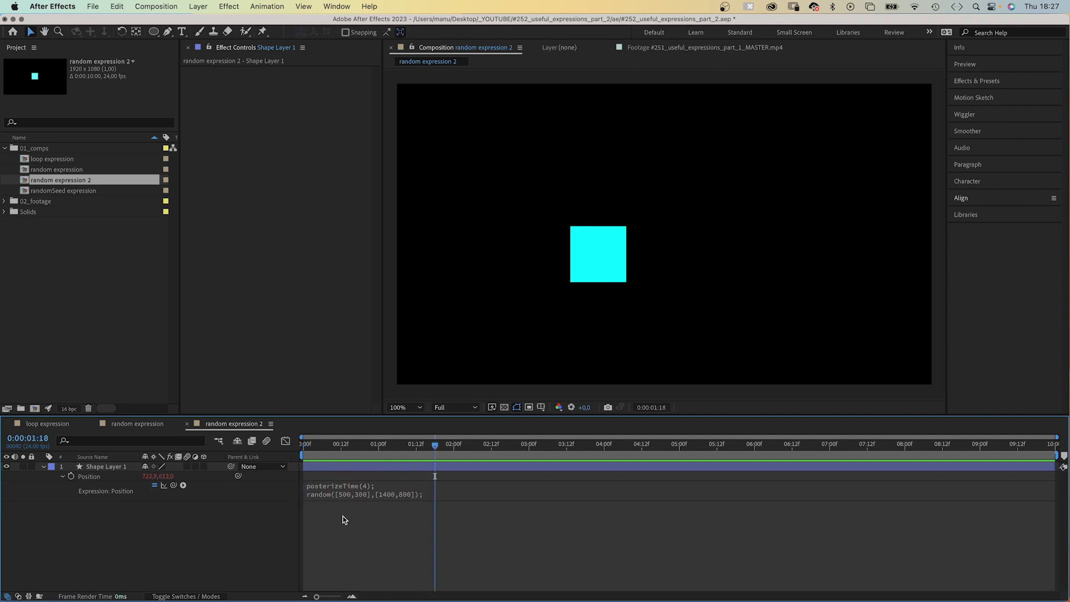
Step: Show rulers, place guides at x 500/1400 and y 300/800, then preview
click(396, 387)
key(super+r)
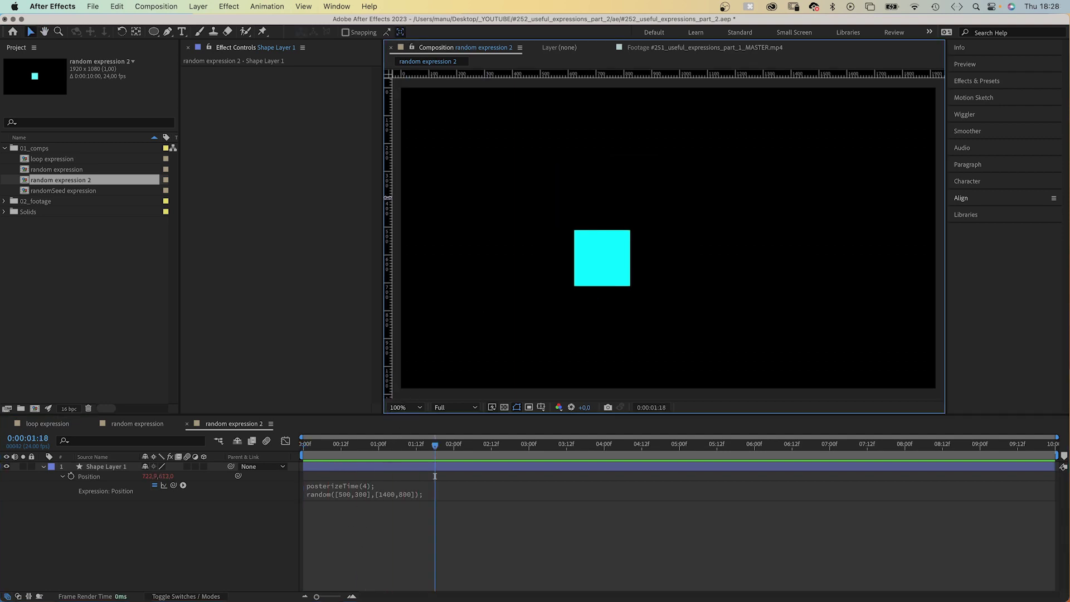
drag(388, 197, 540, 189)
drag(525, 78, 525, 171)
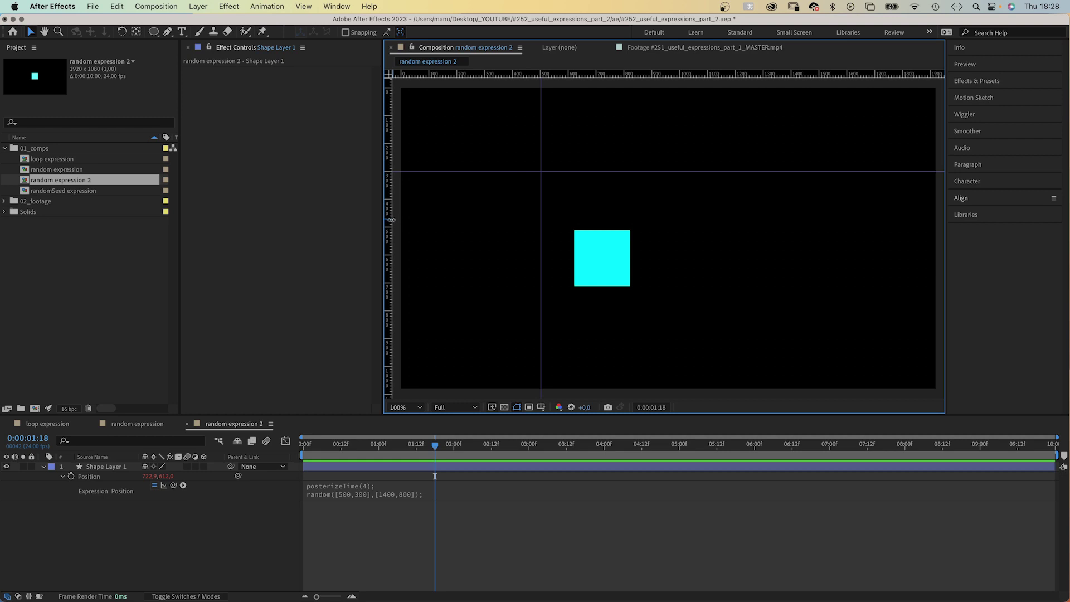
drag(392, 220, 790, 190)
drag(683, 75, 657, 310)
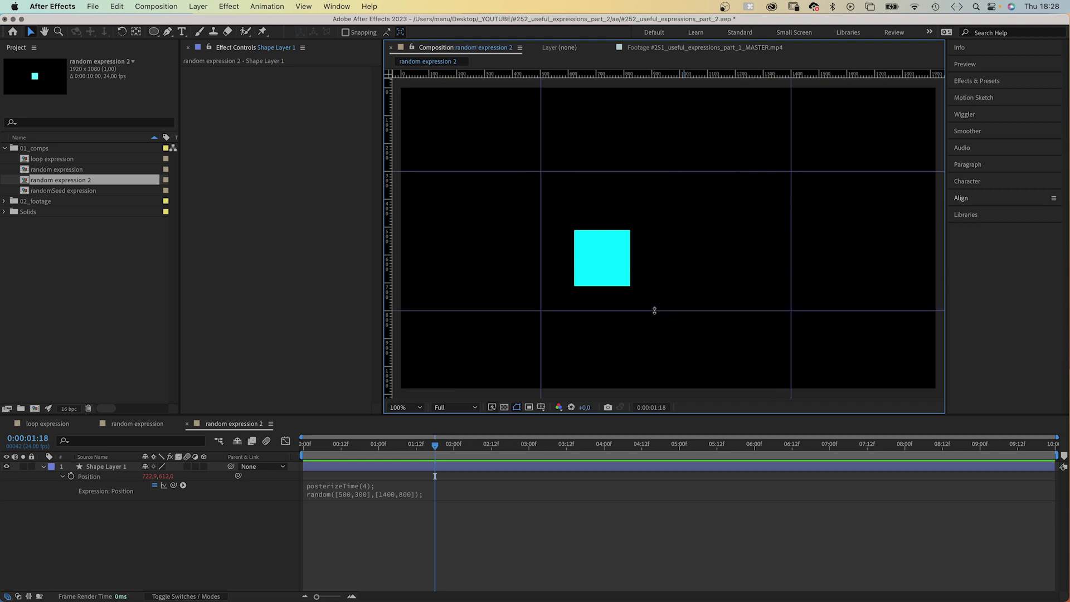
key(Home)
key(space)
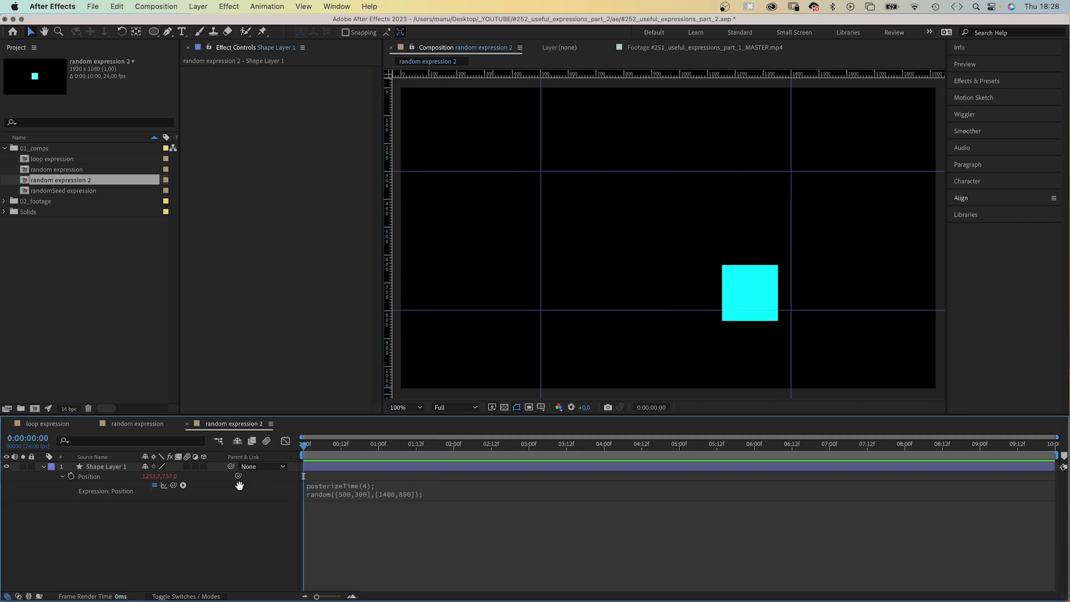